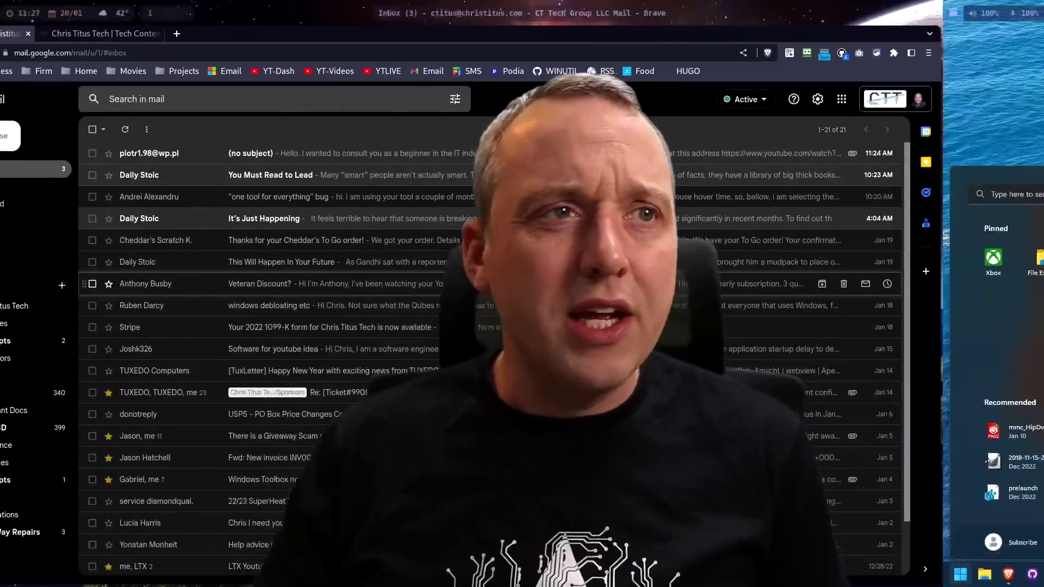
- Switch to an empty workspace with Alt+3 and dismiss Start, leaving the sea-cliff wallpaper showing
key(alt+3)
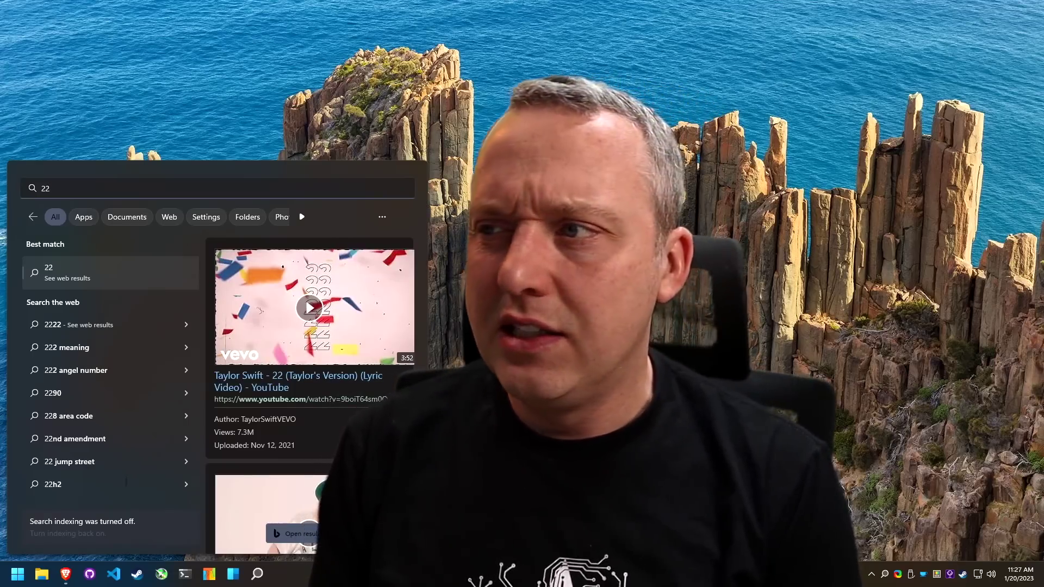
key(Escape)
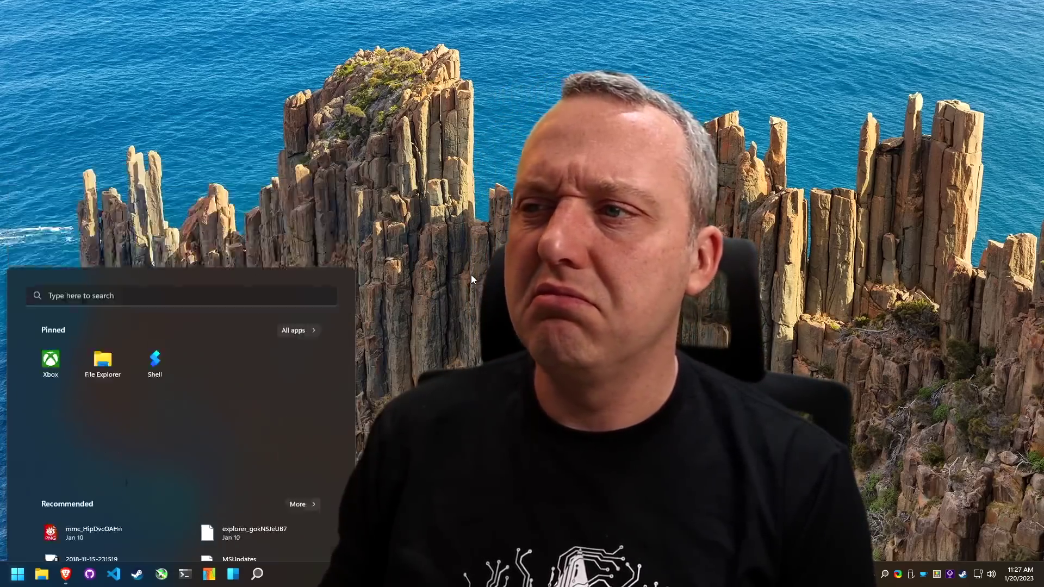
key(Escape)
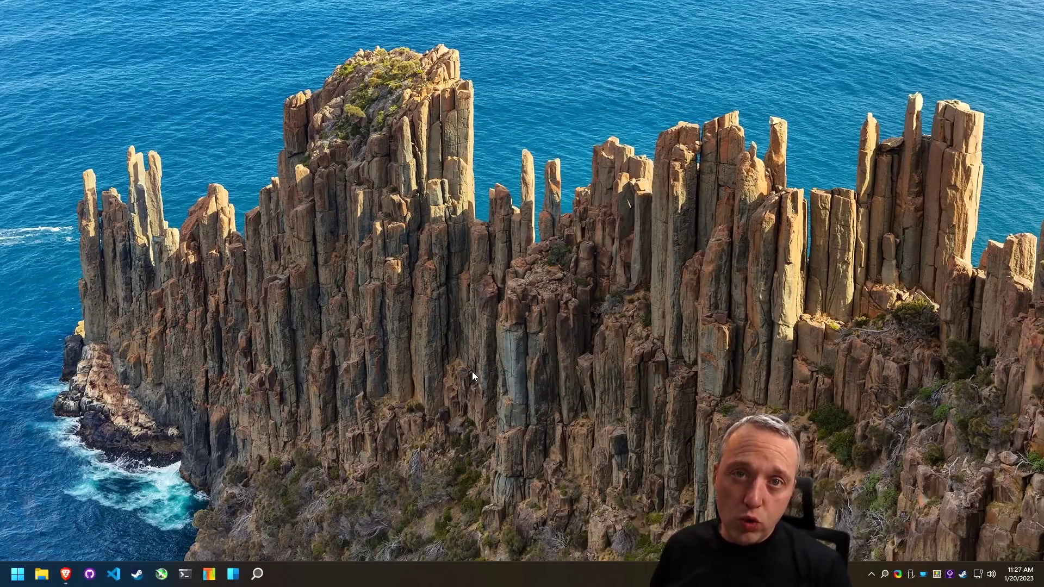
- Bring up Brave's Rainmeter theming article and skim from Install Rainmeter back to Removing the Taskbar
click(68, 572)
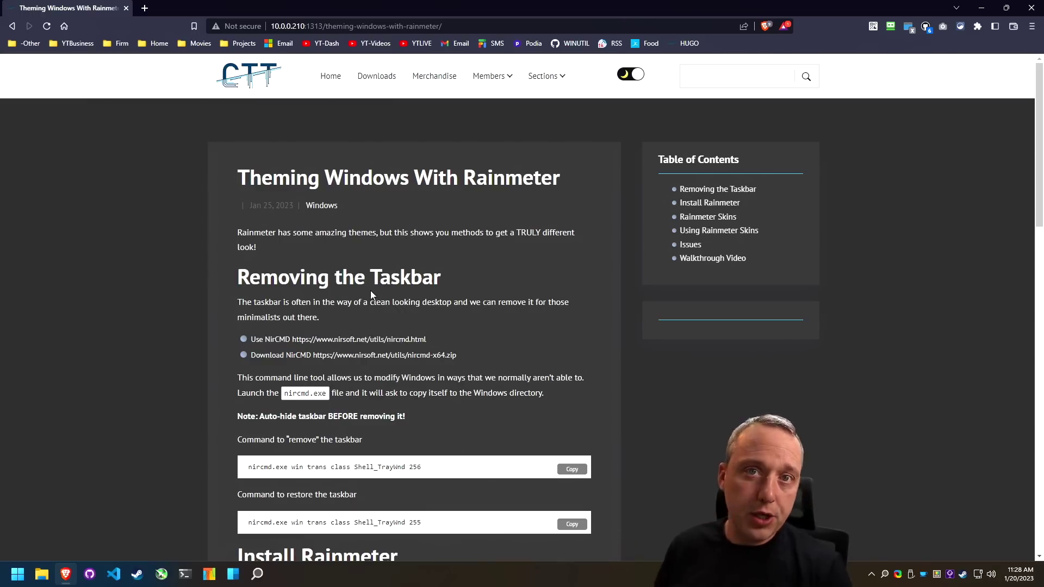
scroll(476, 373, down, 6)
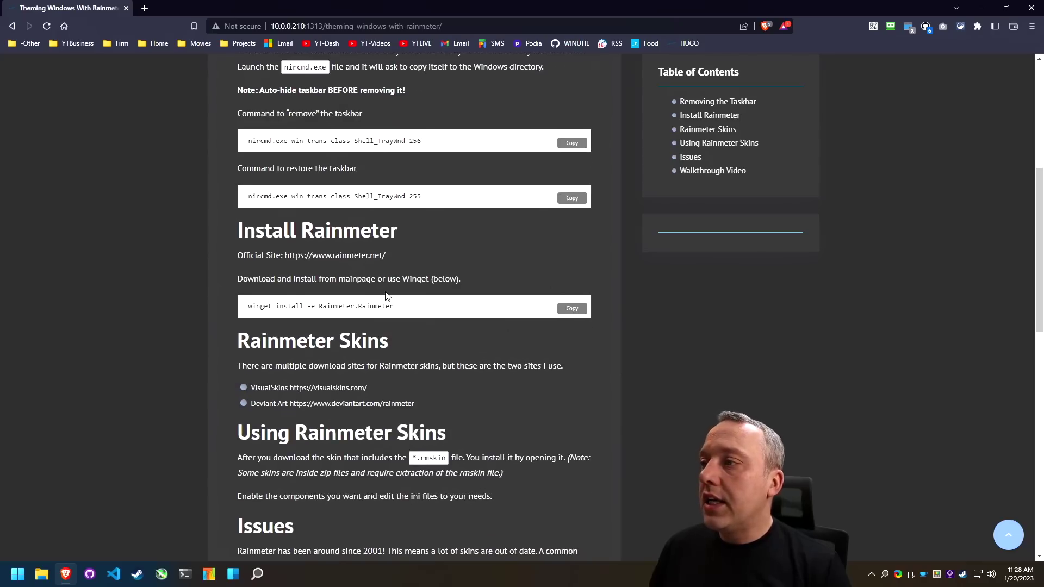
scroll(499, 171, up, 2)
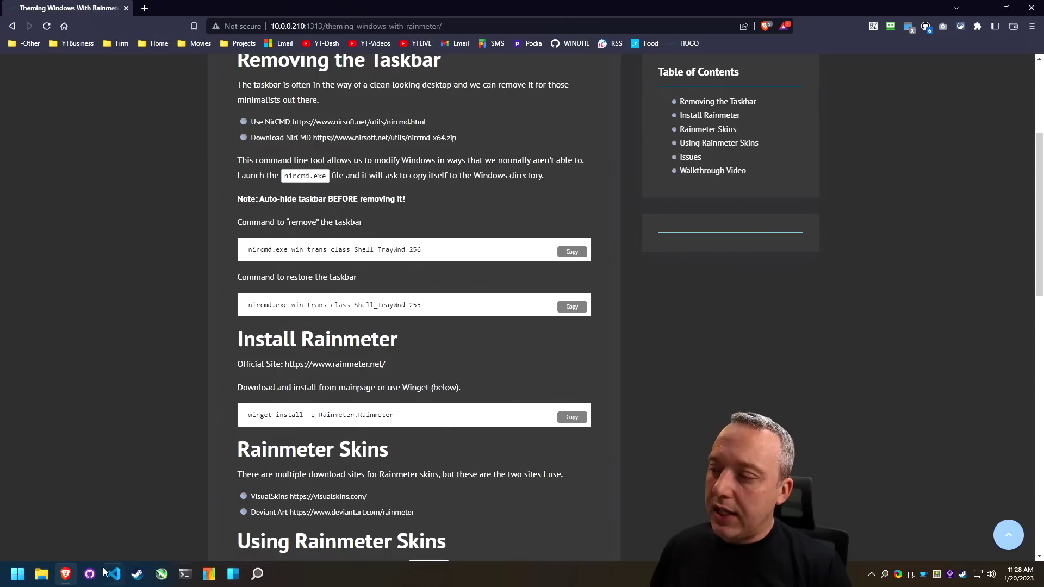
- Turn on 'Automatically hide the taskbar' under Taskbar behaviors, then close Settings
mouse_move(61, 579)
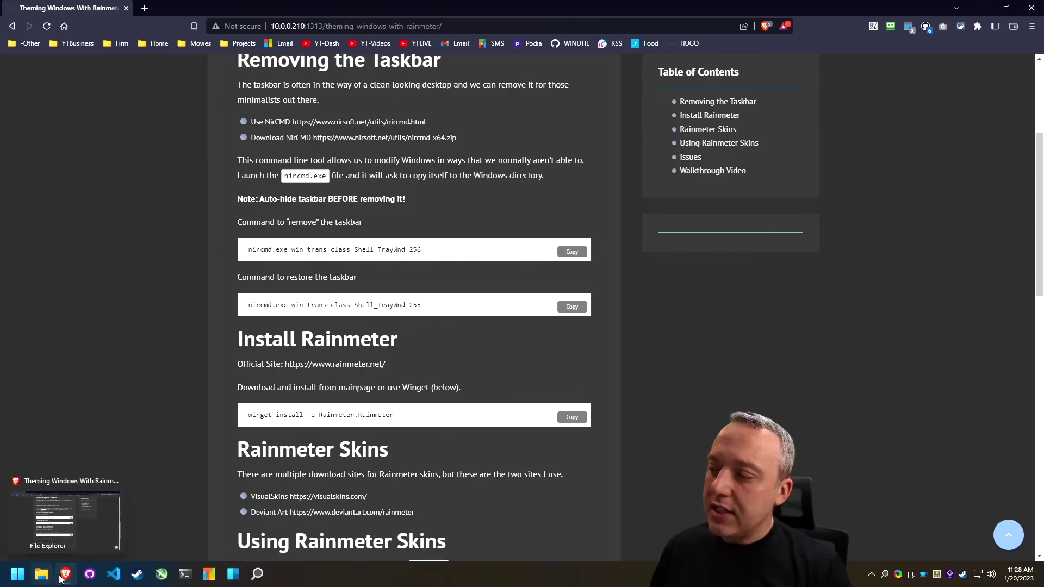
right_click(397, 583)
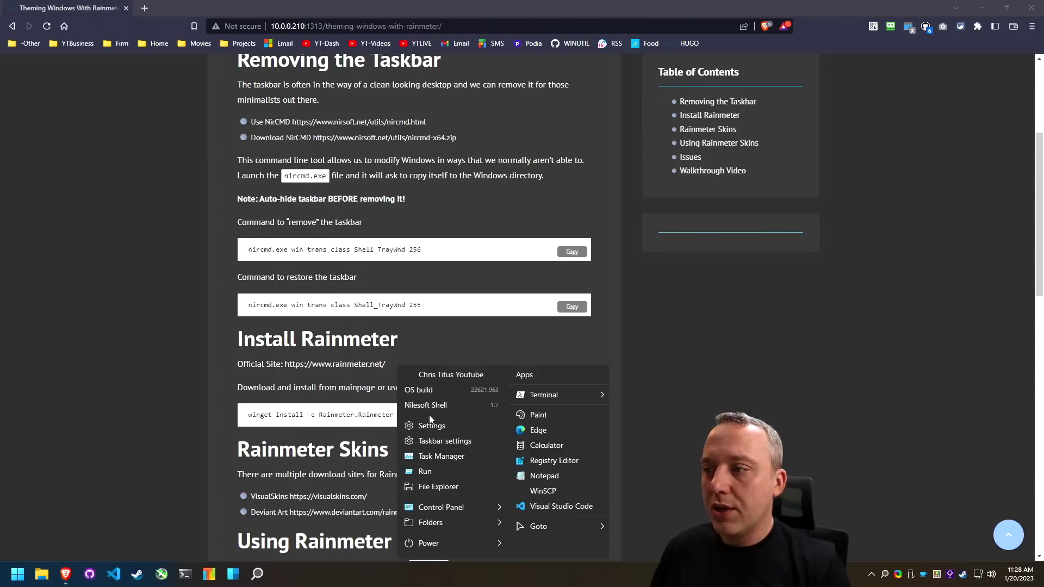
click(426, 442)
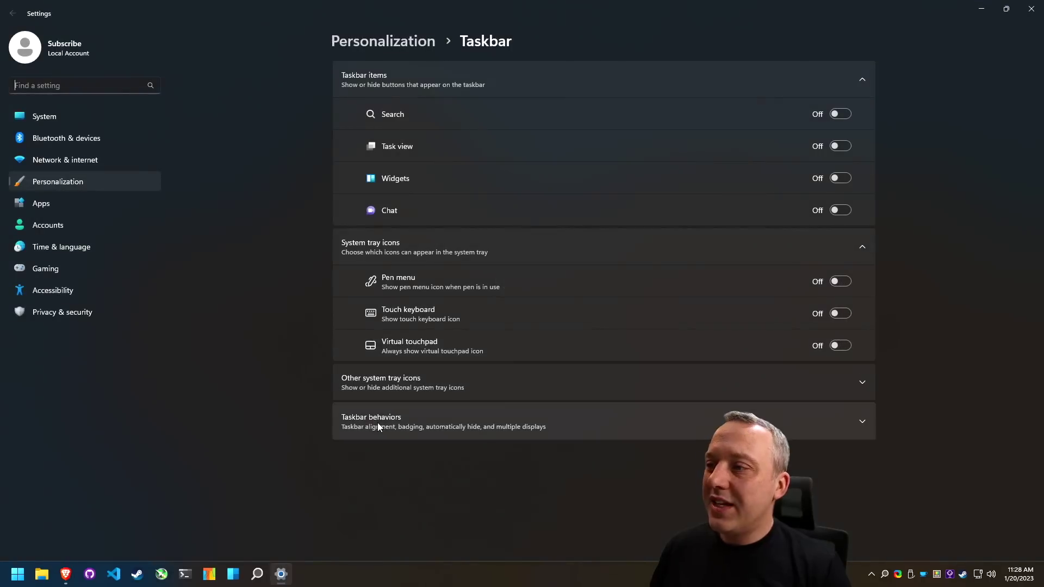
click(378, 423)
scroll(353, 394, down, 3)
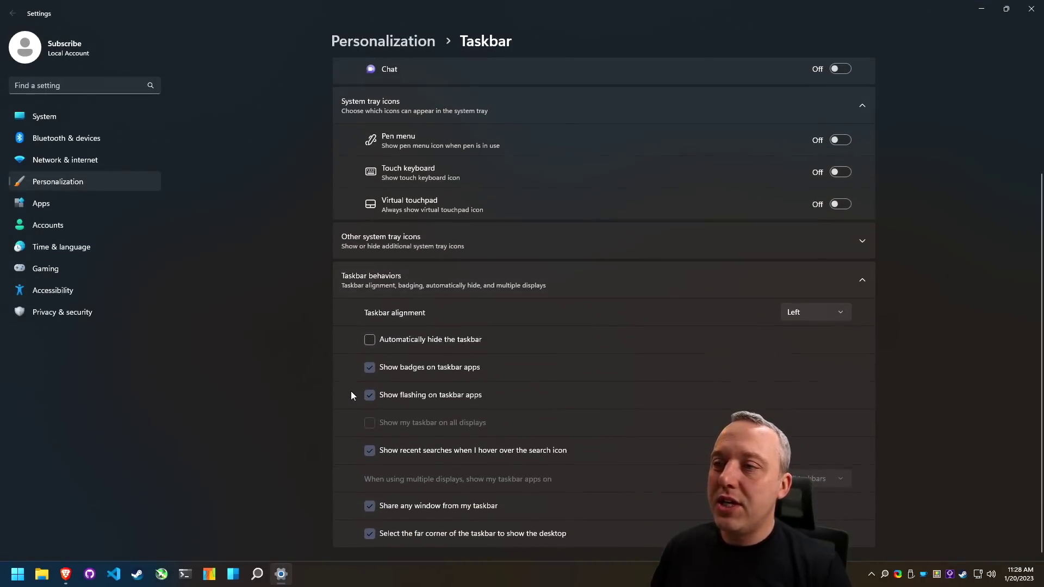
click(436, 340)
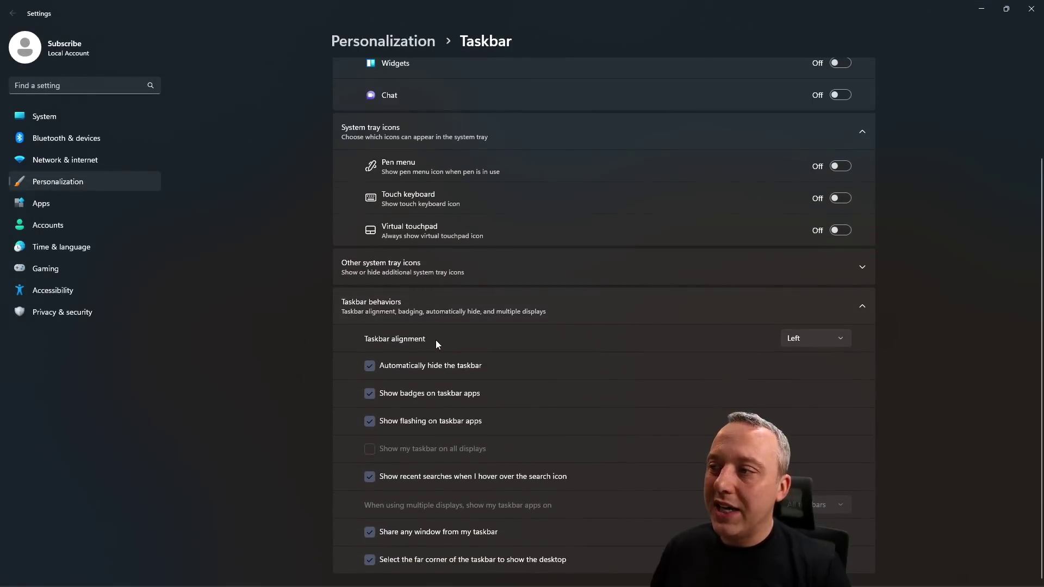
click(1032, 9)
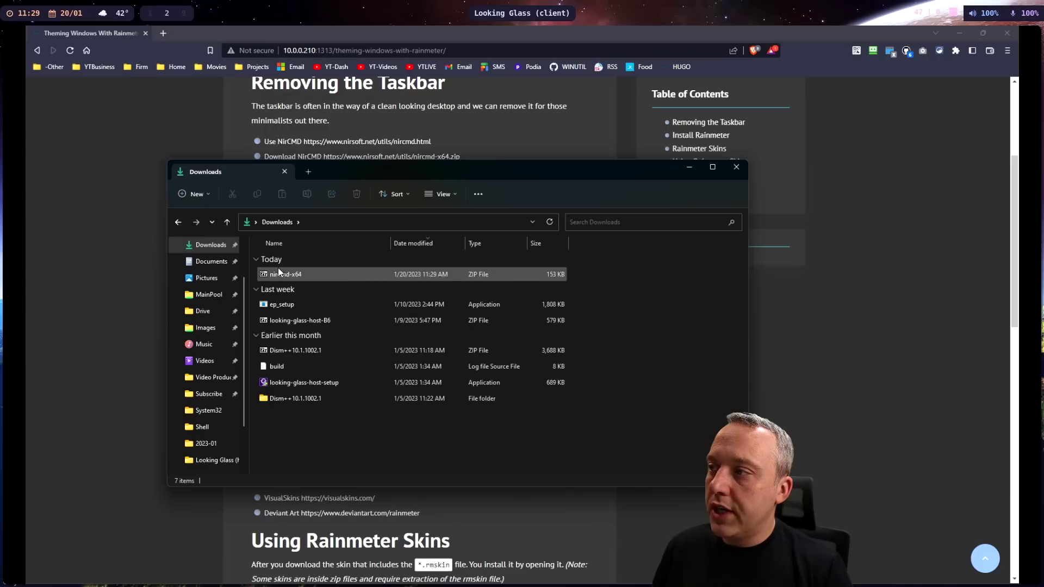
- Extract nircmd-x64.zip into a new folder
click(278, 271)
right_click(275, 272)
click(325, 294)
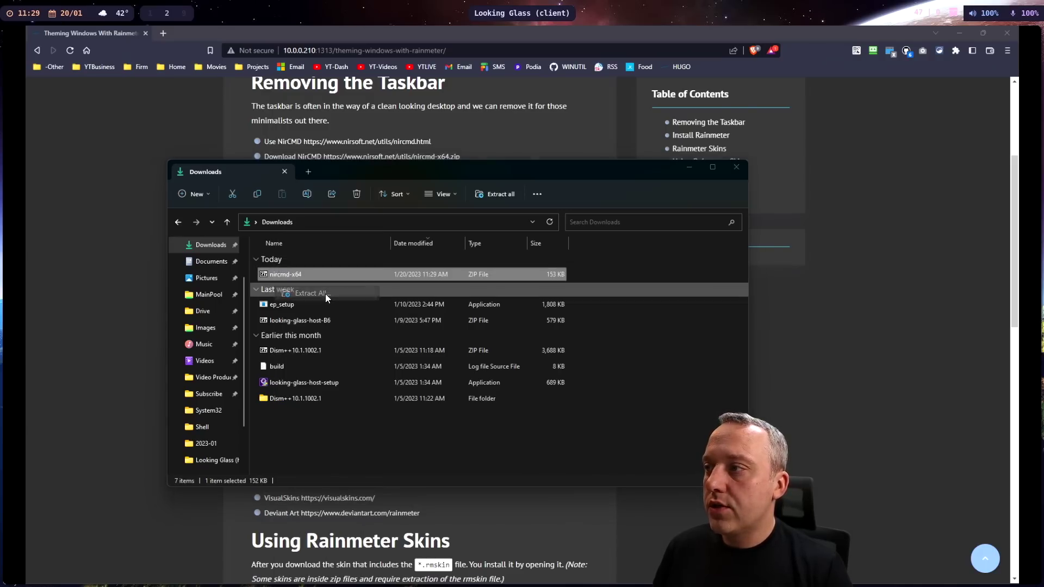
click(616, 410)
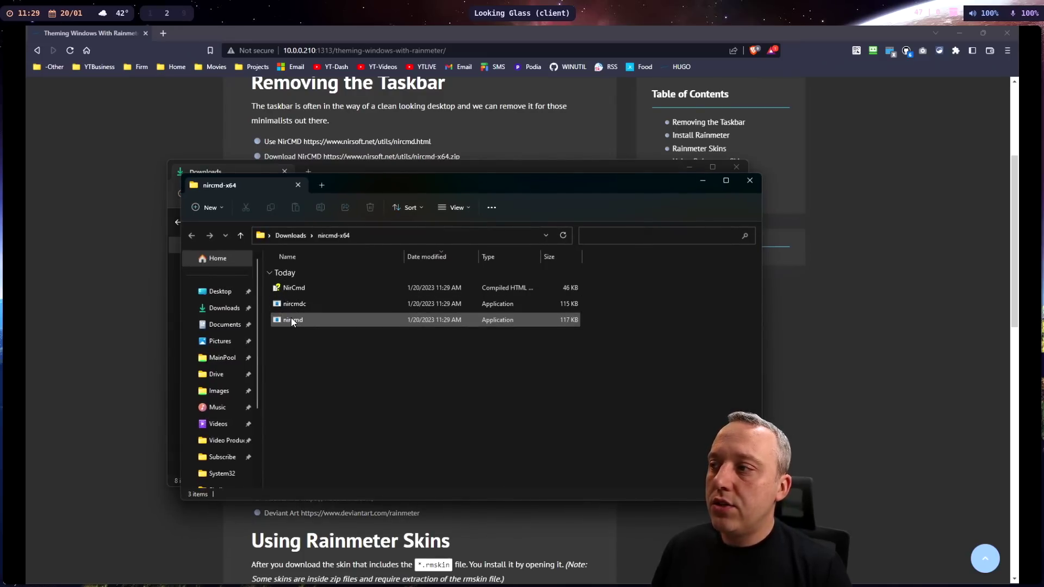
- Run nircmd and try copying it to the Windows directory, dismissing the copy failure
double_click(292, 319)
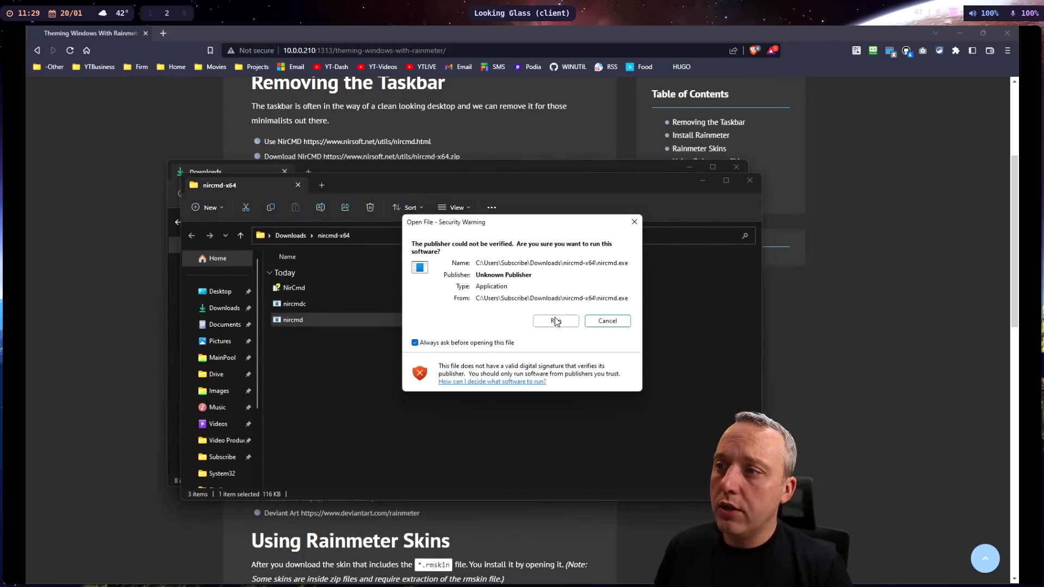
click(556, 321)
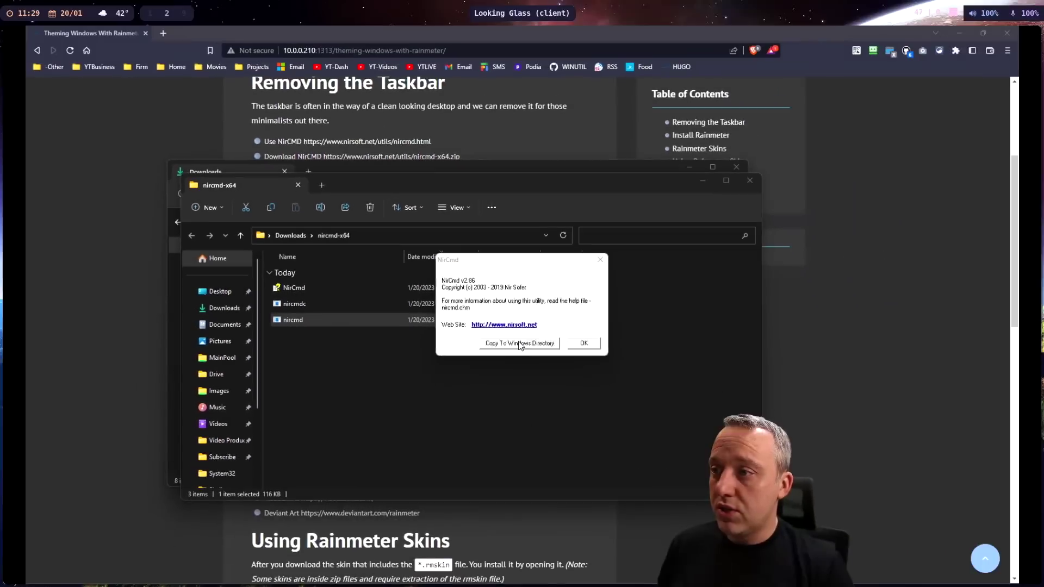
click(731, 392)
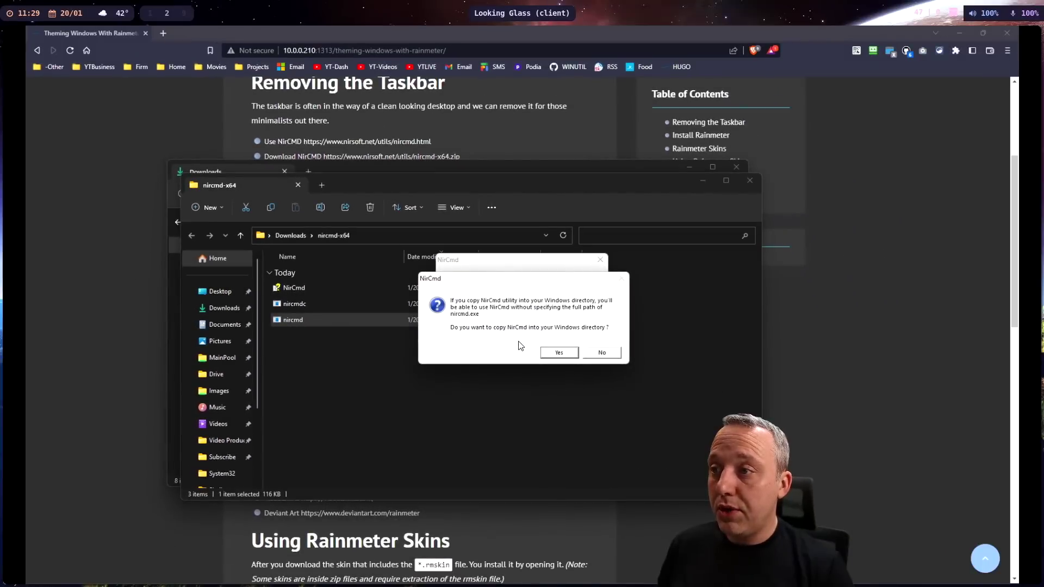
click(559, 353)
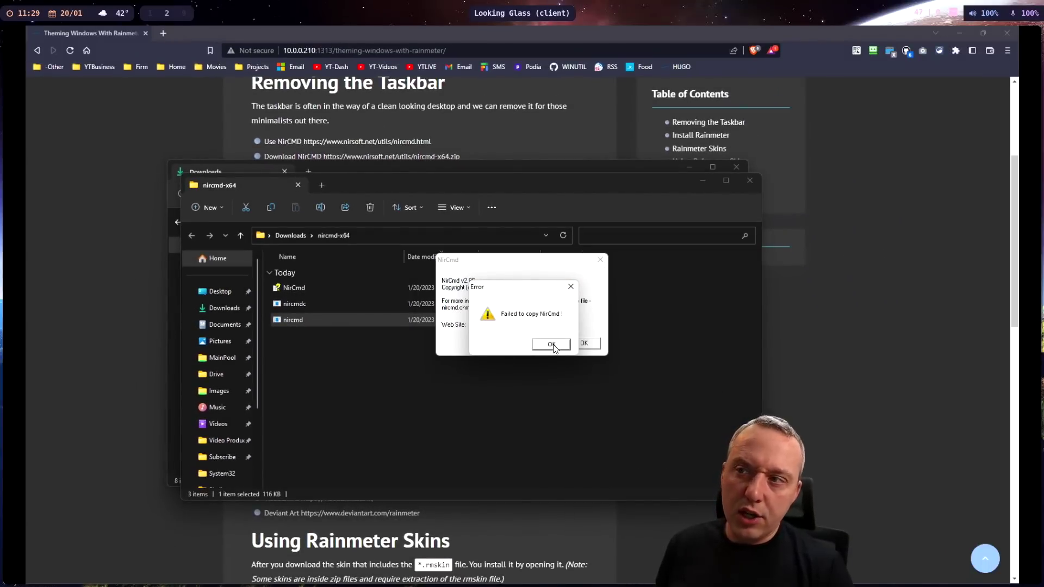
click(551, 344)
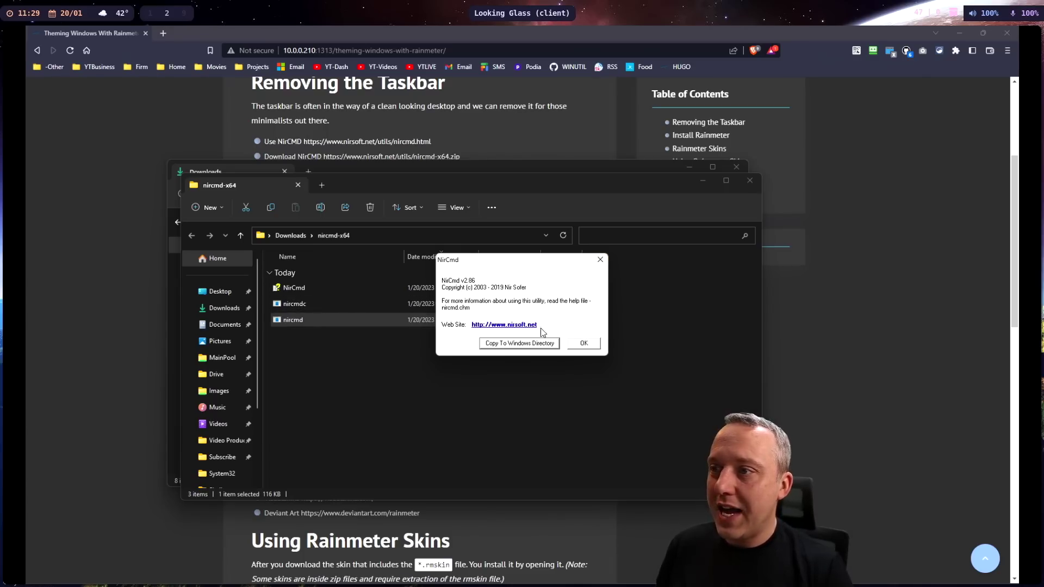
click(583, 343)
- Run nircmd as administrator, copy it into the Windows directory, and close the folder
right_click(309, 322)
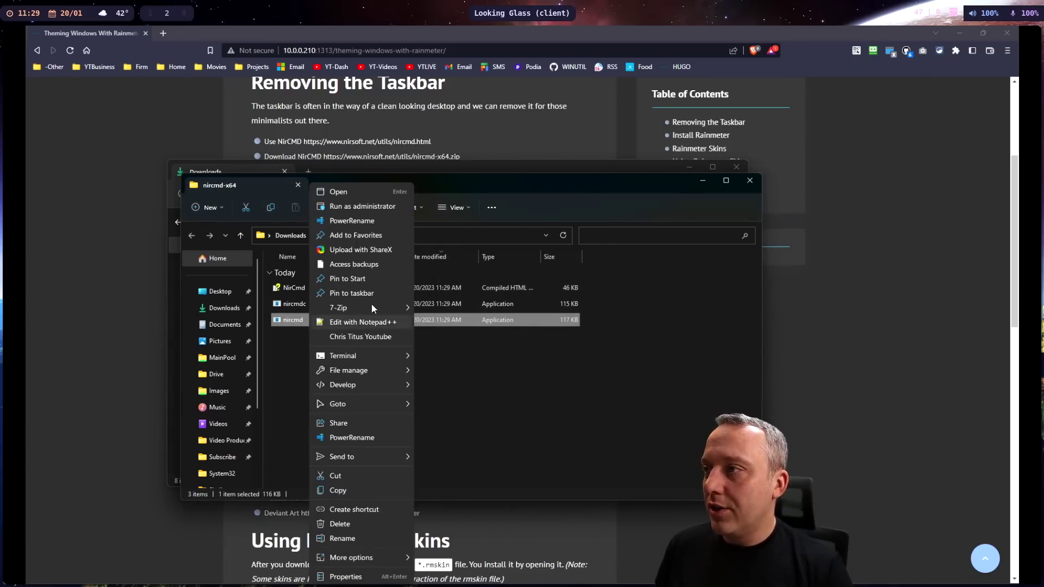
click(383, 208)
click(521, 344)
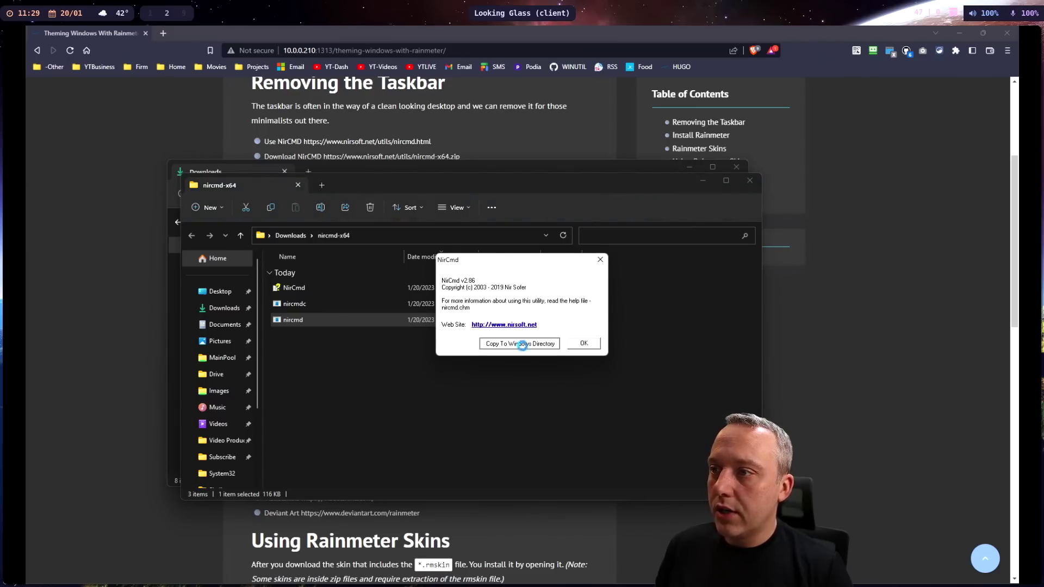
click(547, 354)
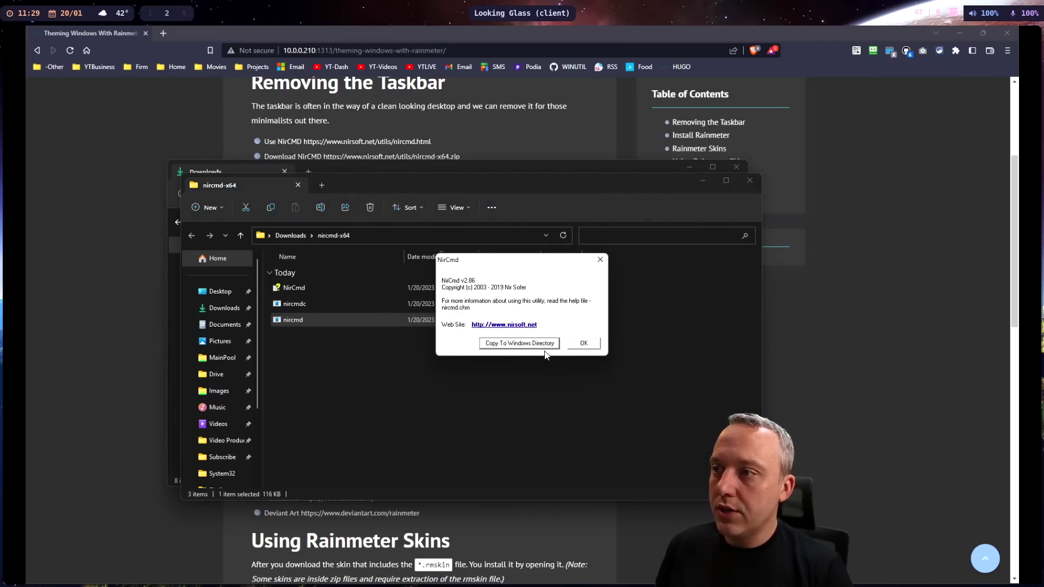
click(587, 342)
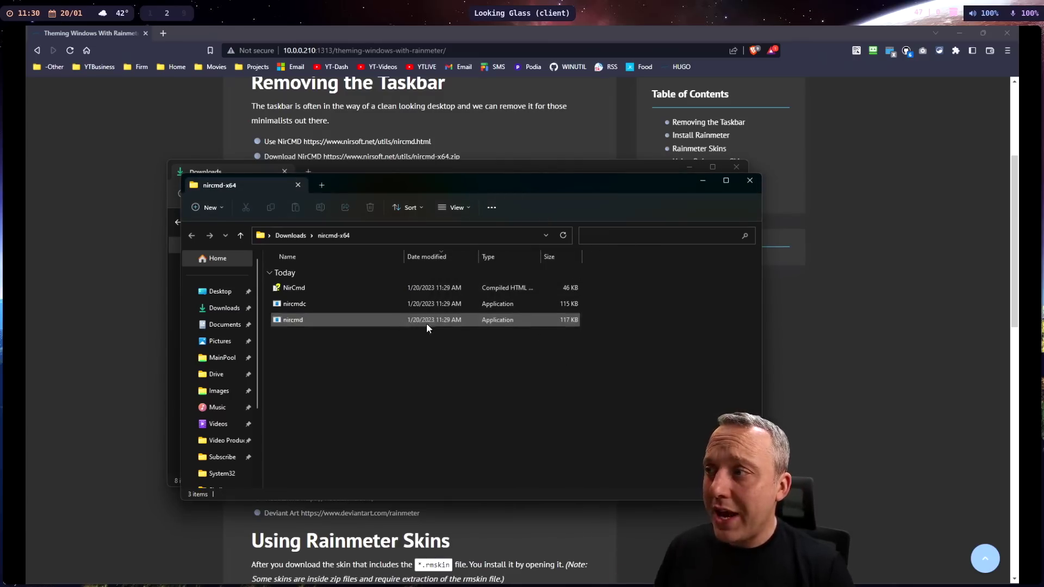
click(750, 181)
- Close Downloads, run 'nircmd.exe win trans class Shell_TrayWnd 256' in Terminal, then minimize it
click(737, 168)
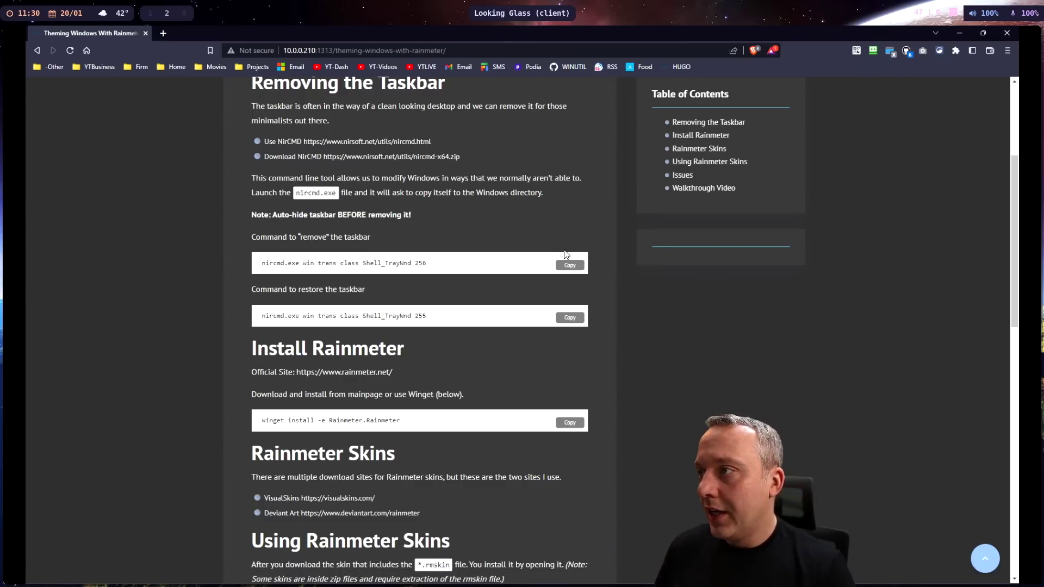
click(571, 265)
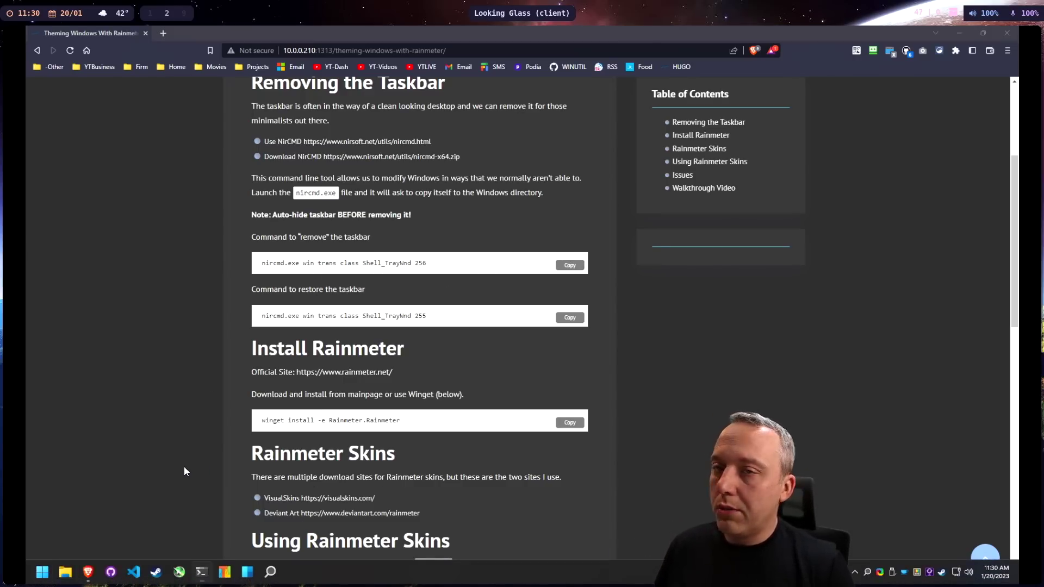
click(203, 572)
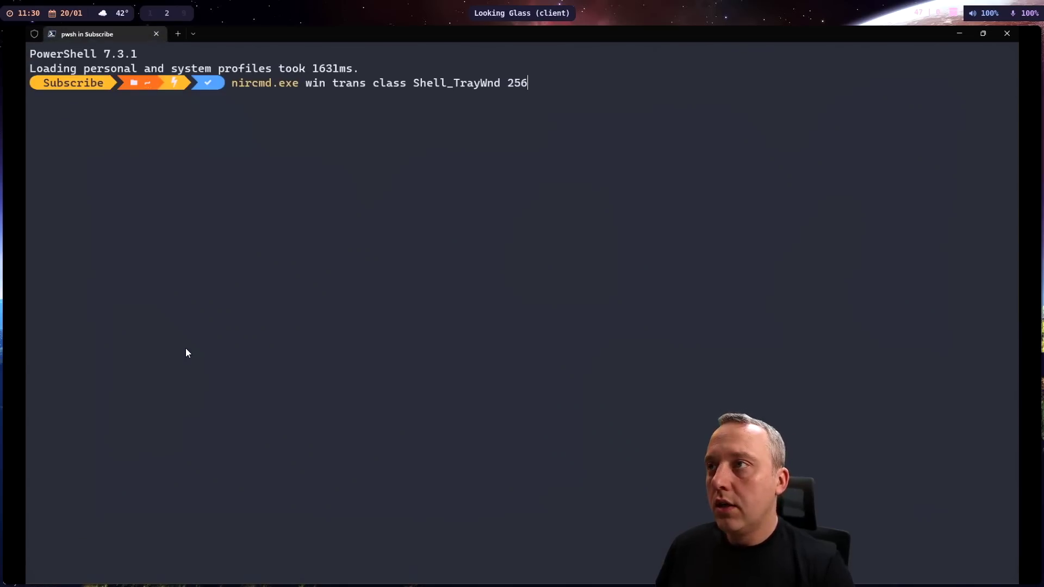
key(super)
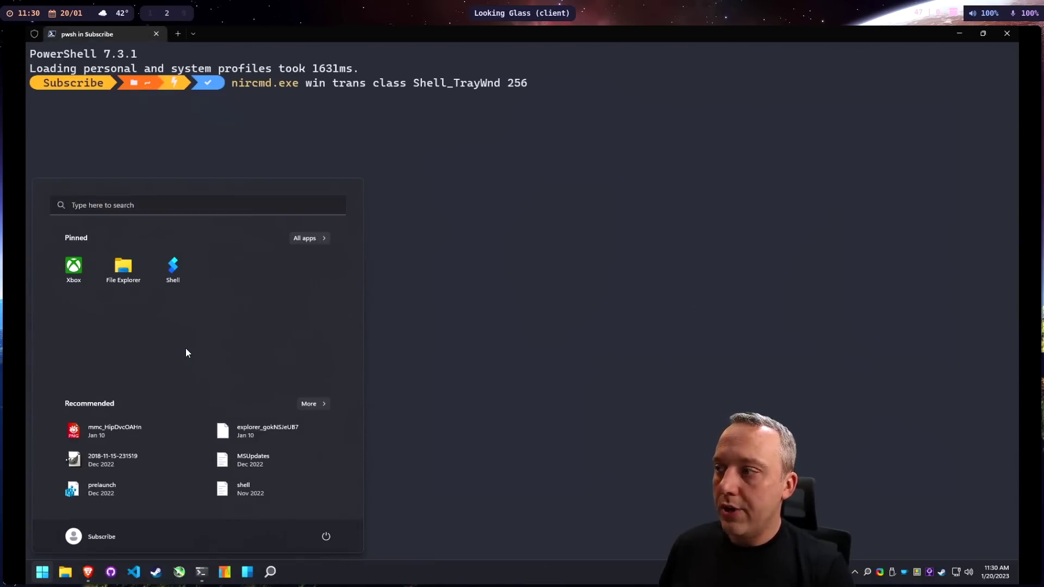
key(Escape)
key(Return)
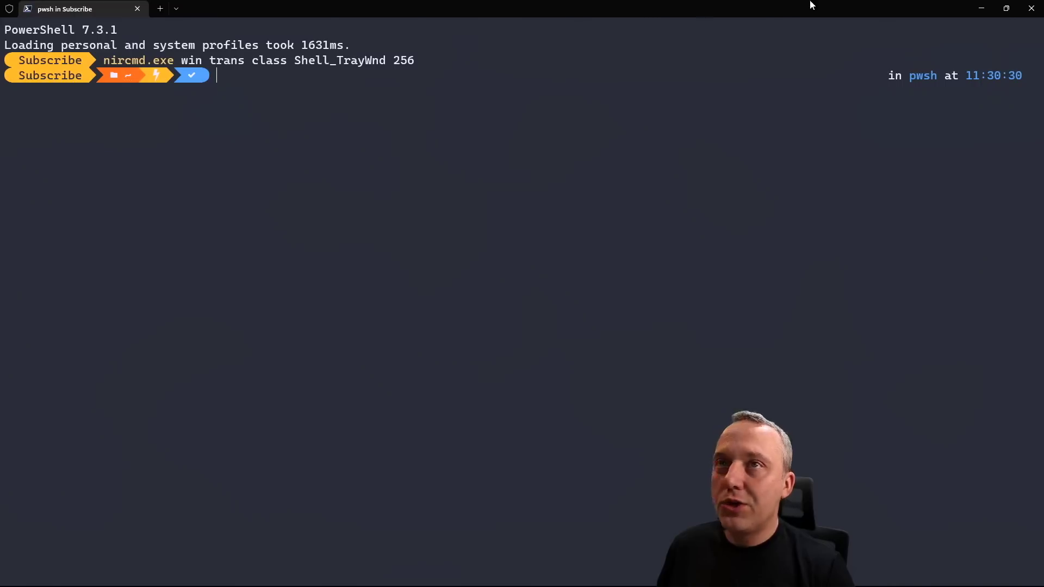
click(982, 9)
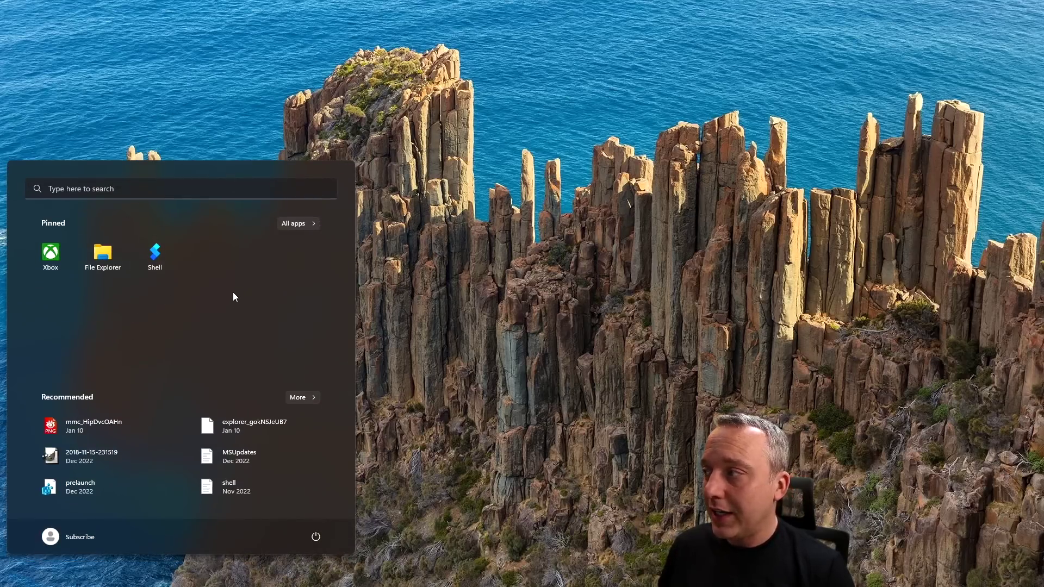
- Run 'nircmd.exe win trans class Shell_TrayWnd 255' in an admin Terminal, then close it
click(109, 180)
text(terminal)
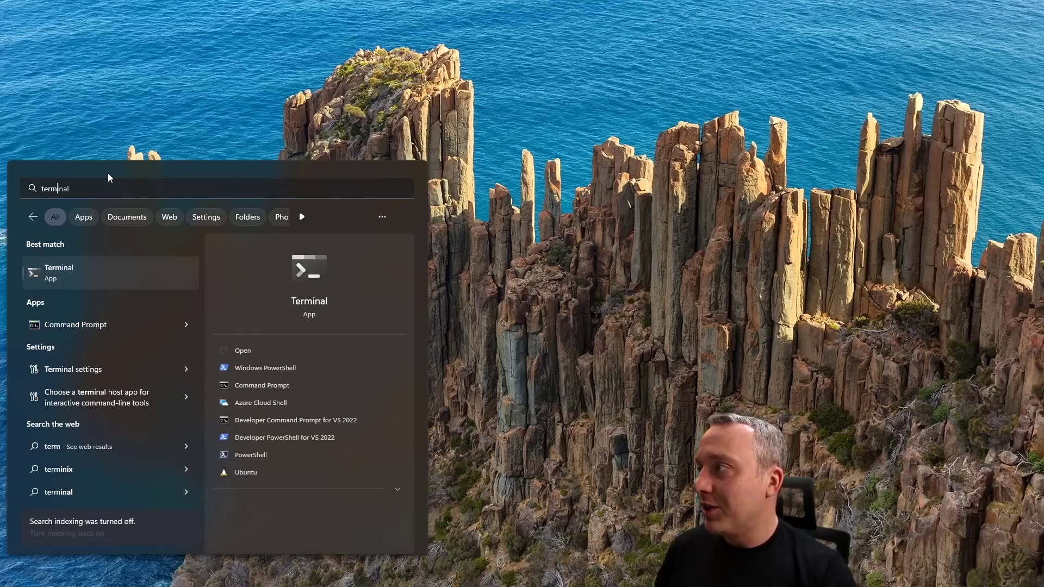
key(ctrl+shift+Return)
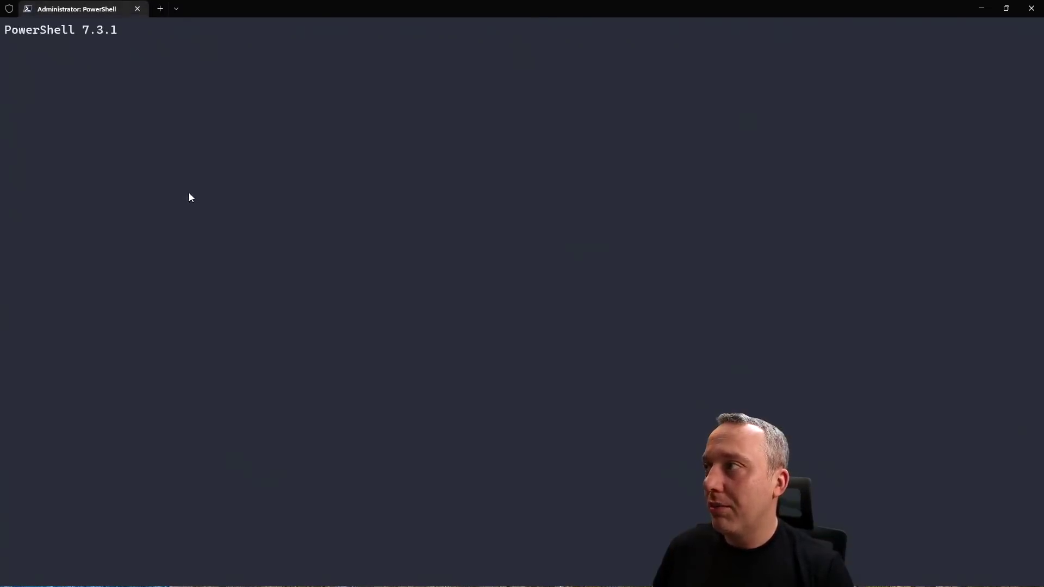
key(ctrl+v)
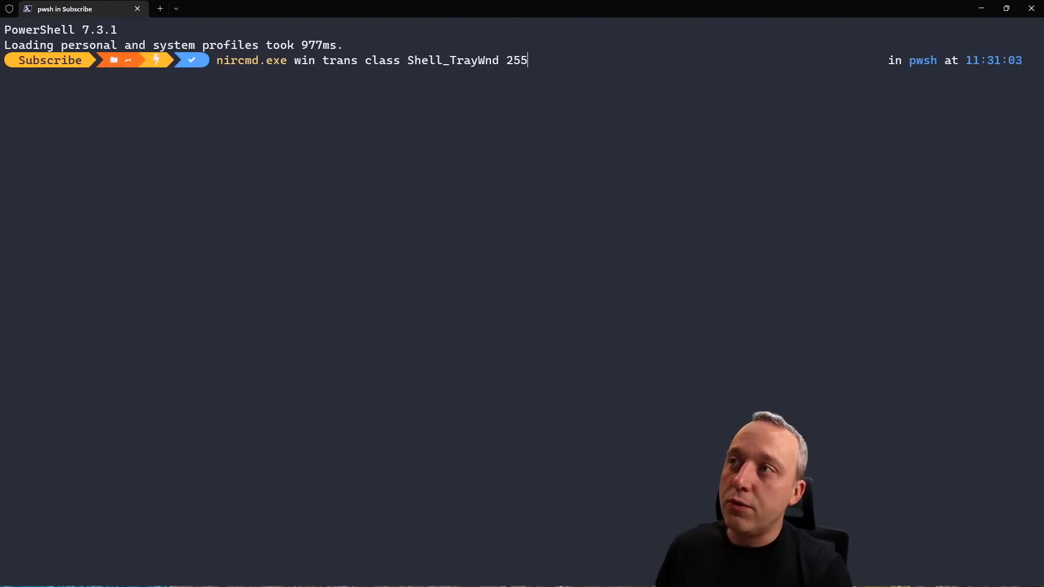
key(Return)
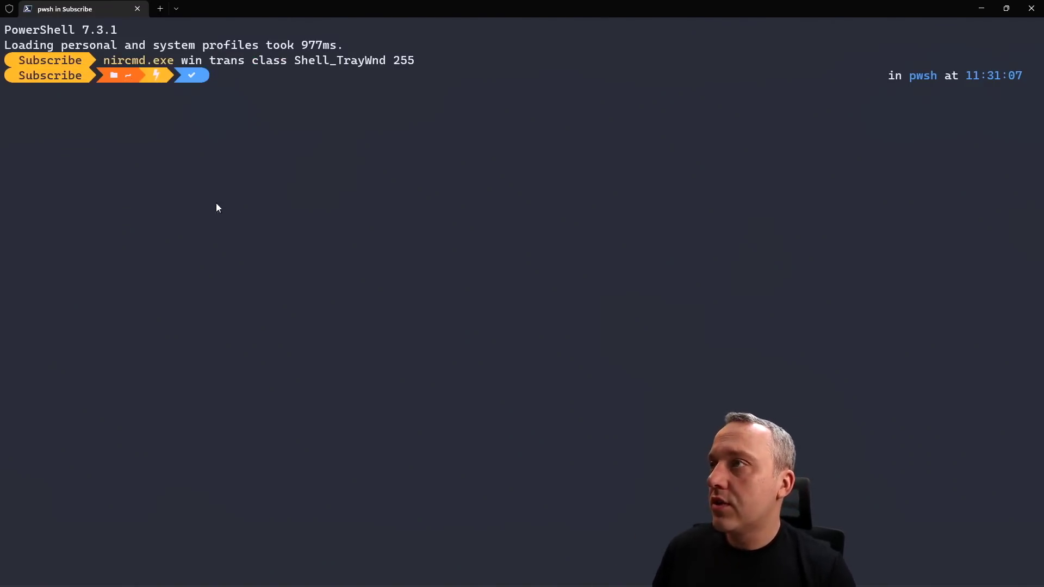
click(1031, 9)
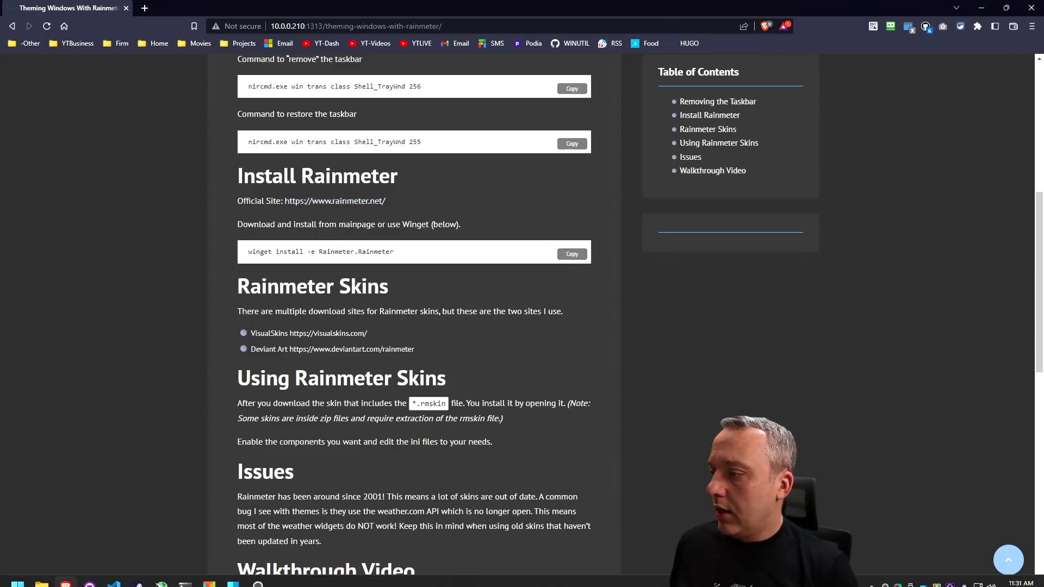
- Install Rainmeter 4.5.17 via 'winget install -e Rainmeter.Rainmeter' in Terminal, then close it
click(186, 575)
key(ctrl+v)
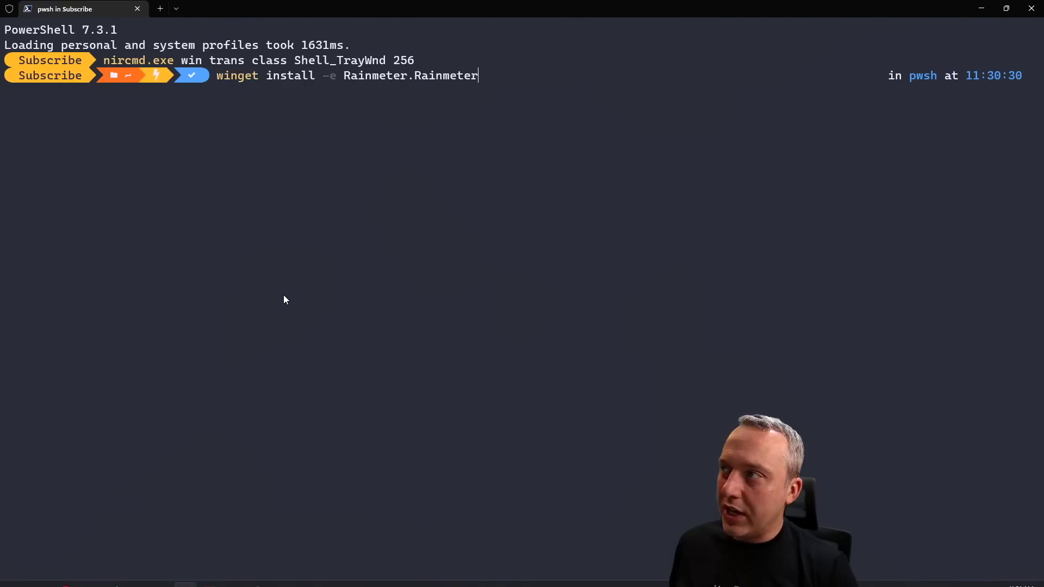
key(Return)
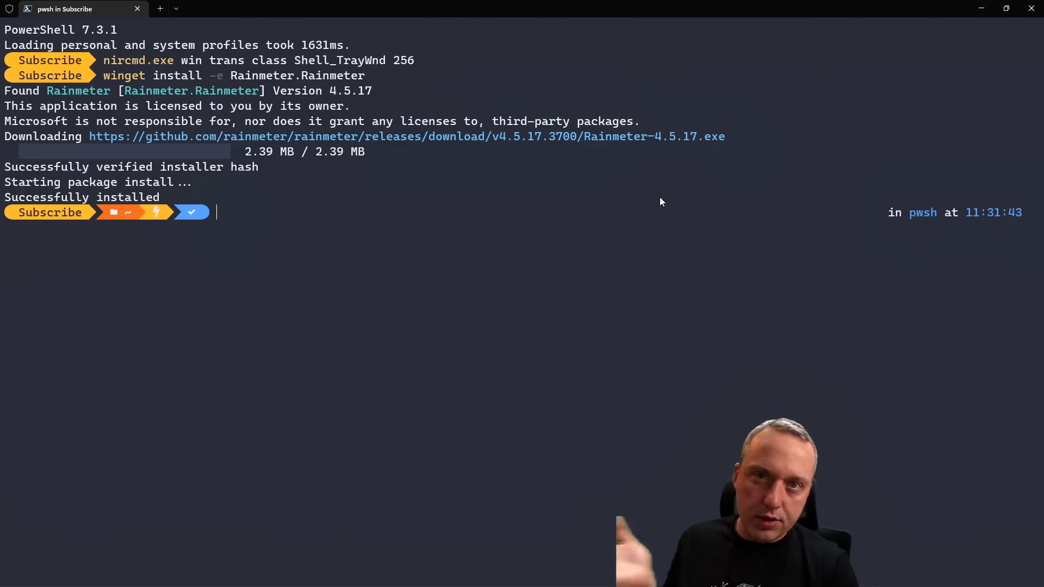
click(1030, 10)
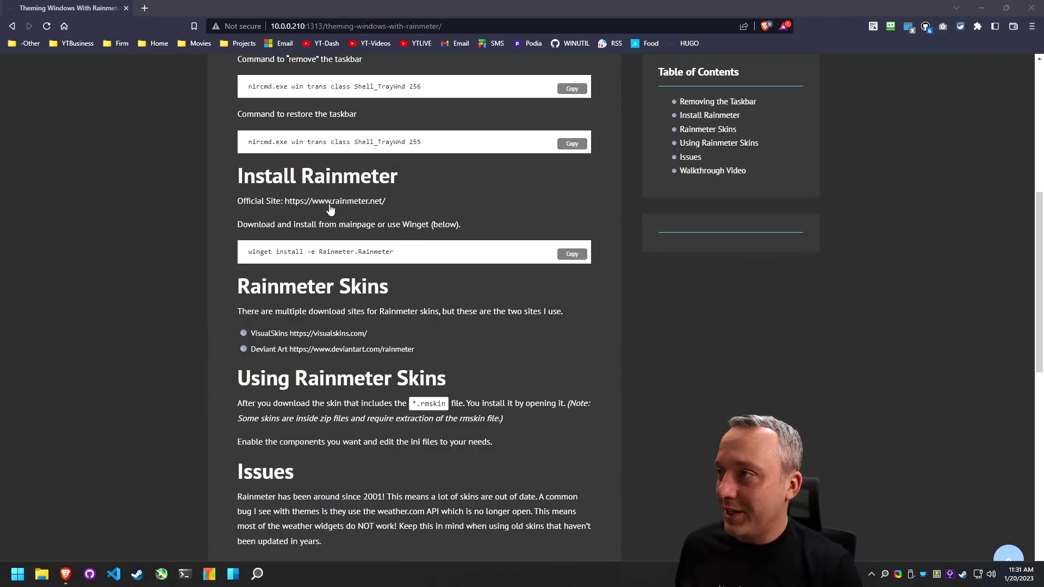
- Open VisualSkins and DeviantArt in new tabs and view the J.A.R.V.I.S. + S.H.I.E.L.D. OS samples
middle_click(343, 334)
middle_click(362, 351)
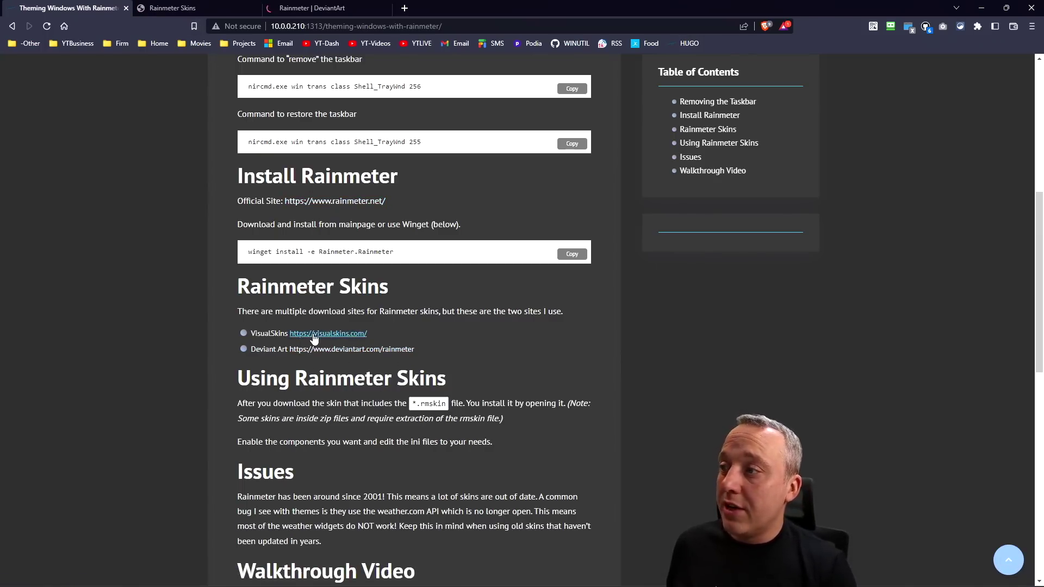
click(227, 7)
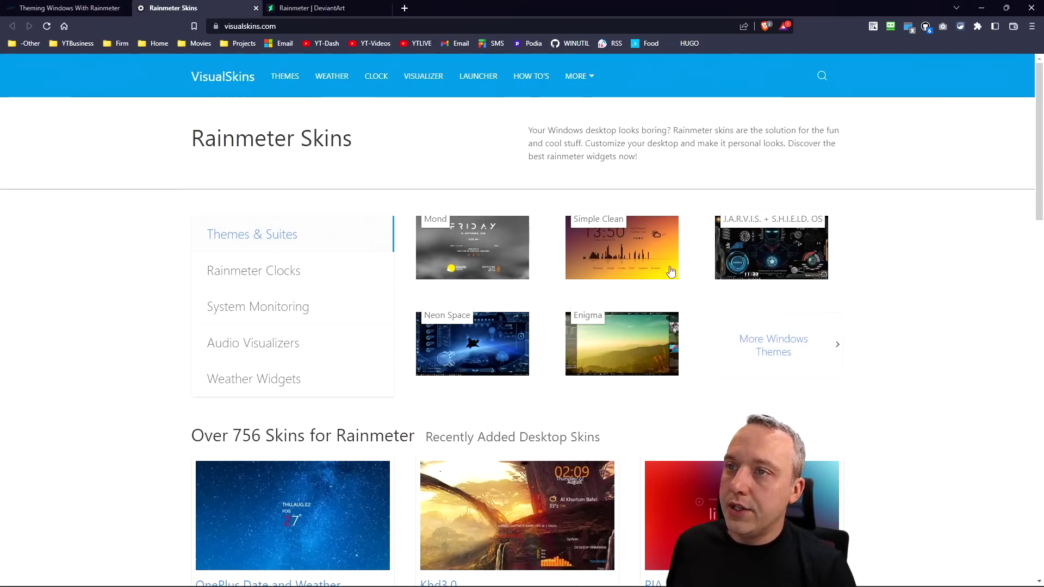
click(762, 251)
scroll(521, 323, down, 3)
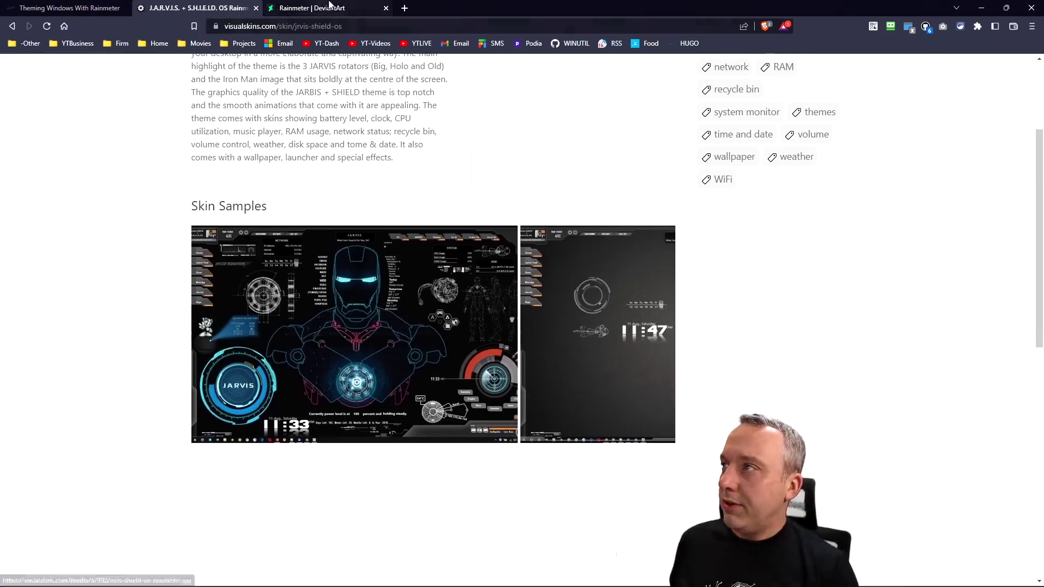
- Browse DeviantArt's Rainmeter skins gallery and view the Mond Spanish 2022 artwork full size
click(310, 13)
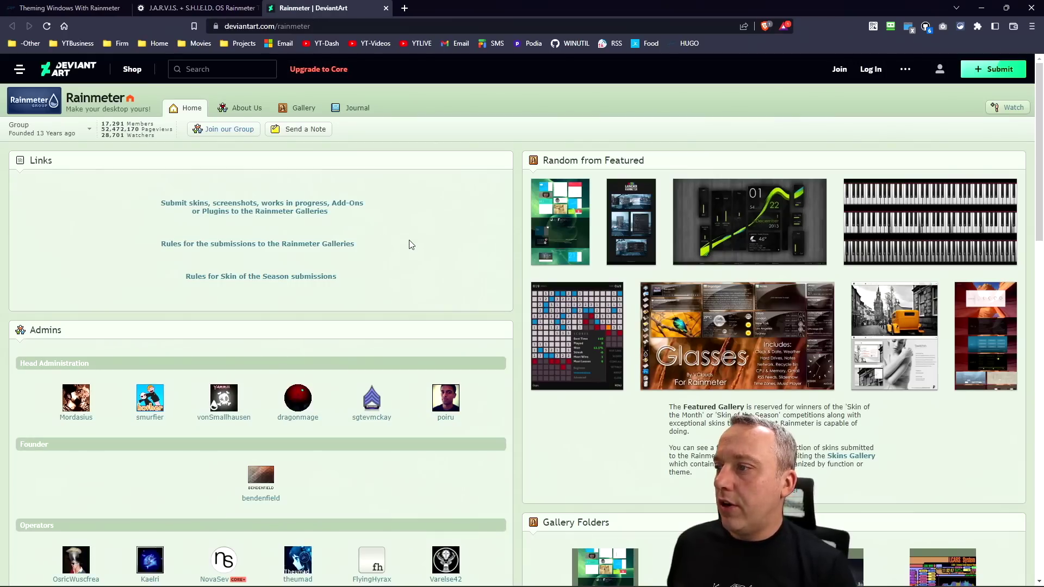
scroll(411, 245, down, 3)
click(714, 423)
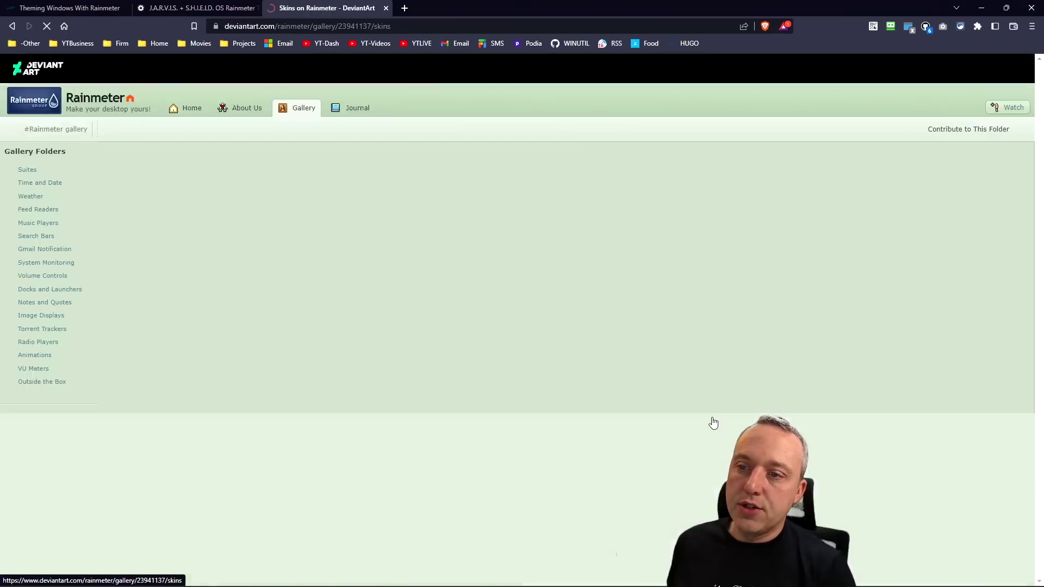
scroll(404, 250, down, 4)
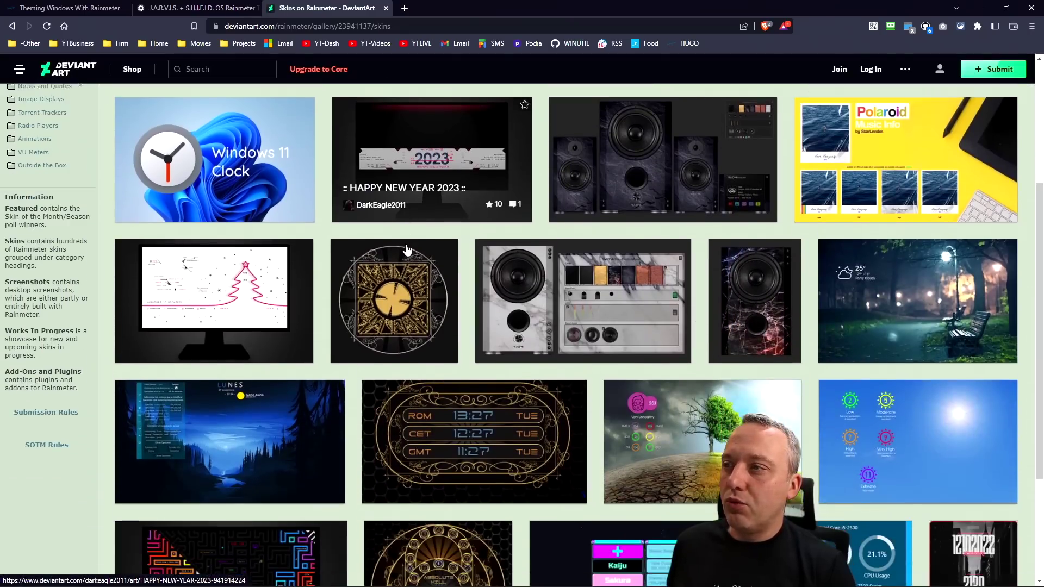
scroll(404, 249, down, 3)
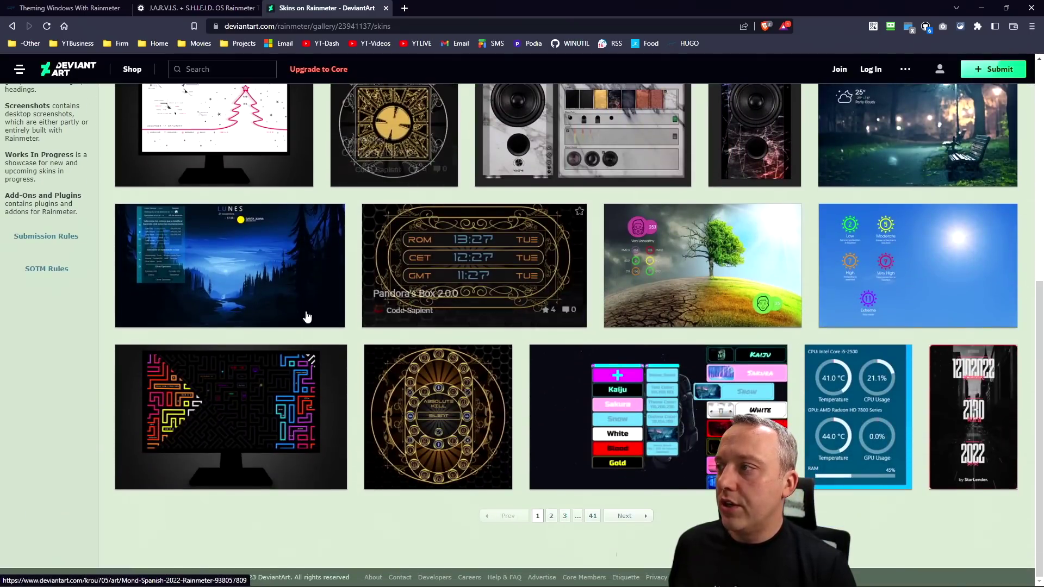
click(233, 242)
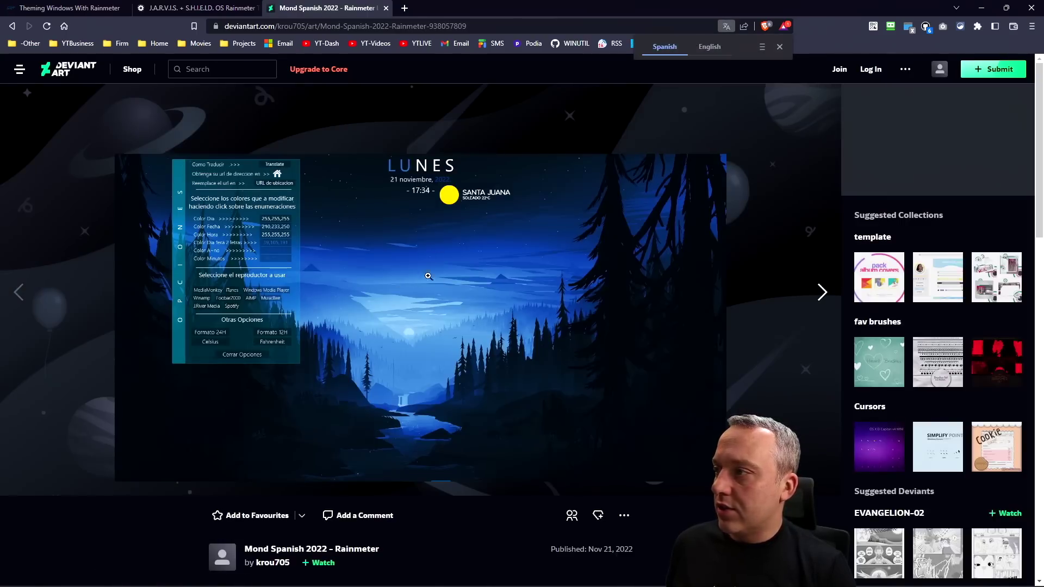
click(428, 275)
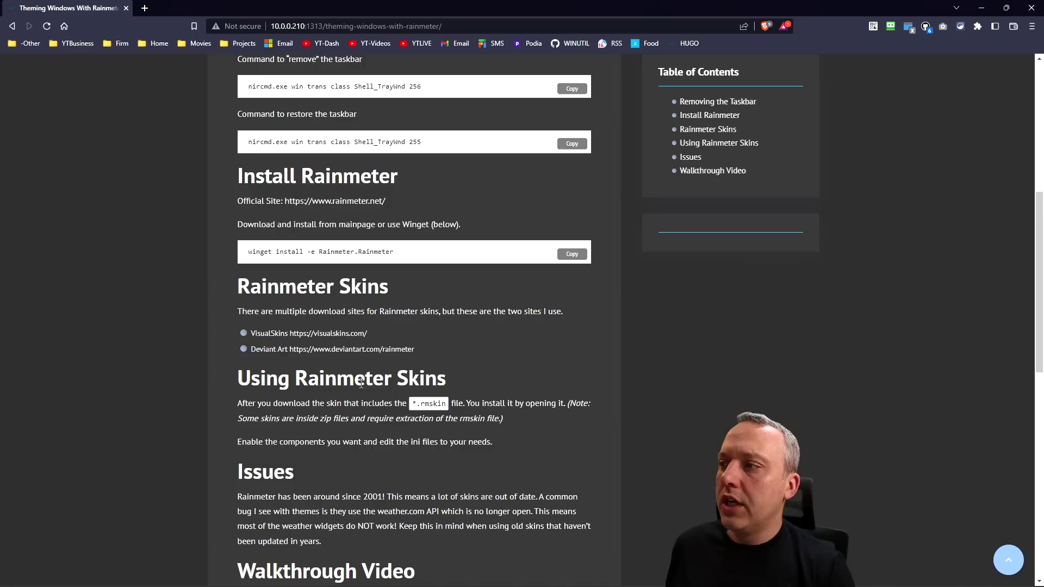
scroll(361, 384, down, 2)
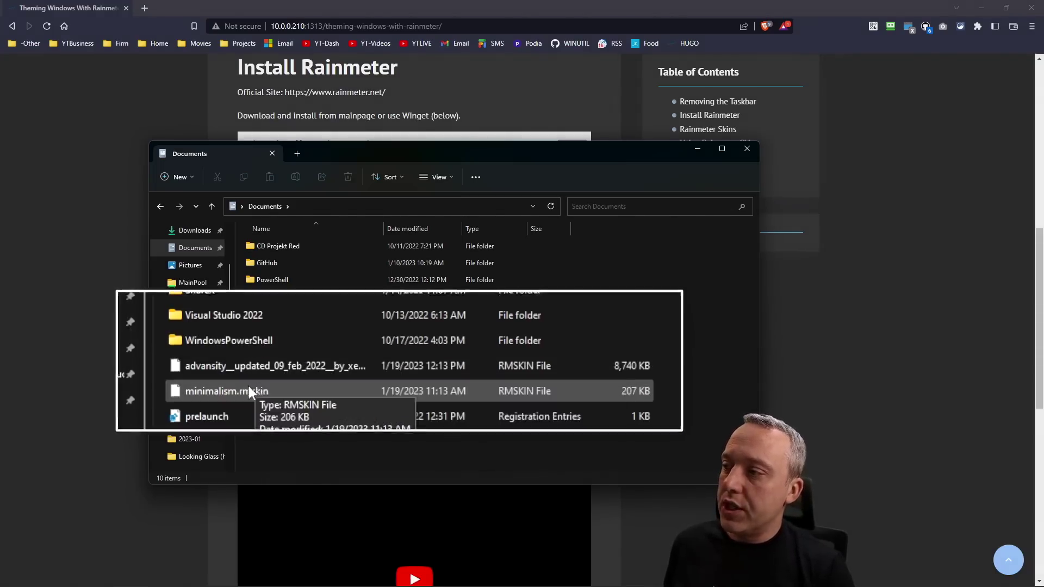
- Try installing minimalism.rmskin, dismiss the Rainmeter.ini not-found error, and launch Rainmeter
double_click(294, 380)
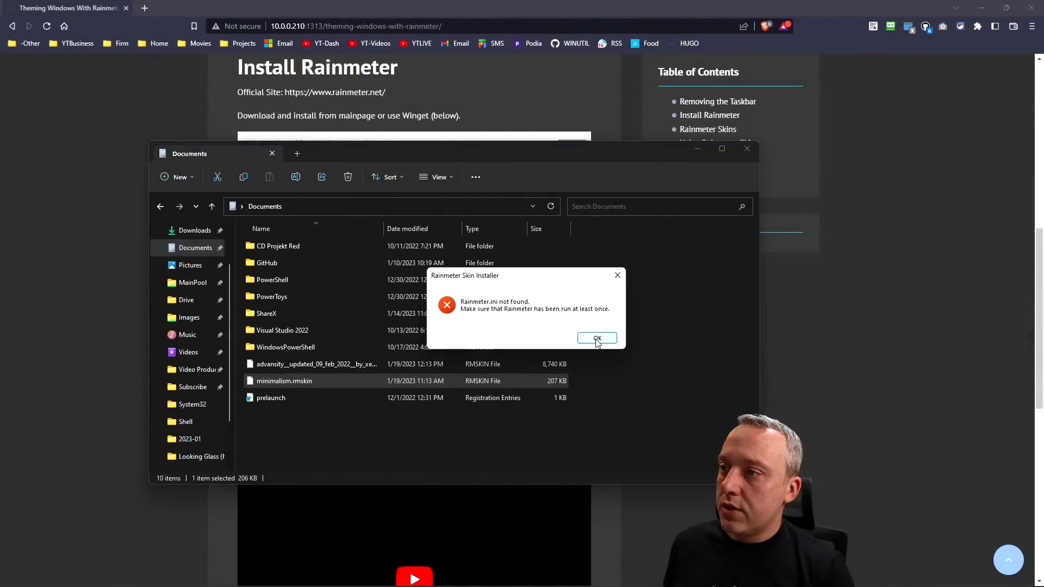
click(608, 338)
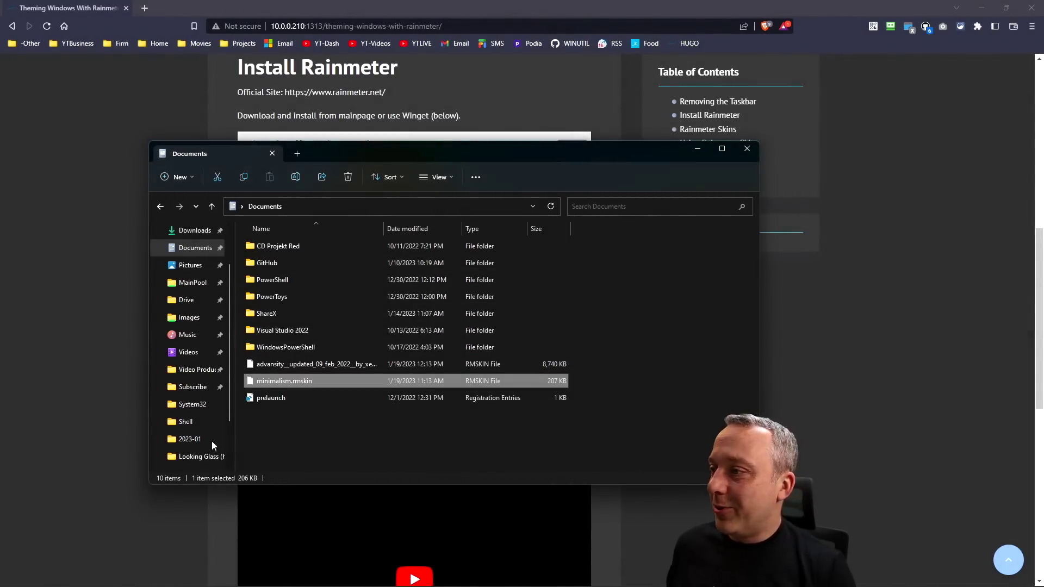
mouse_move(43, 581)
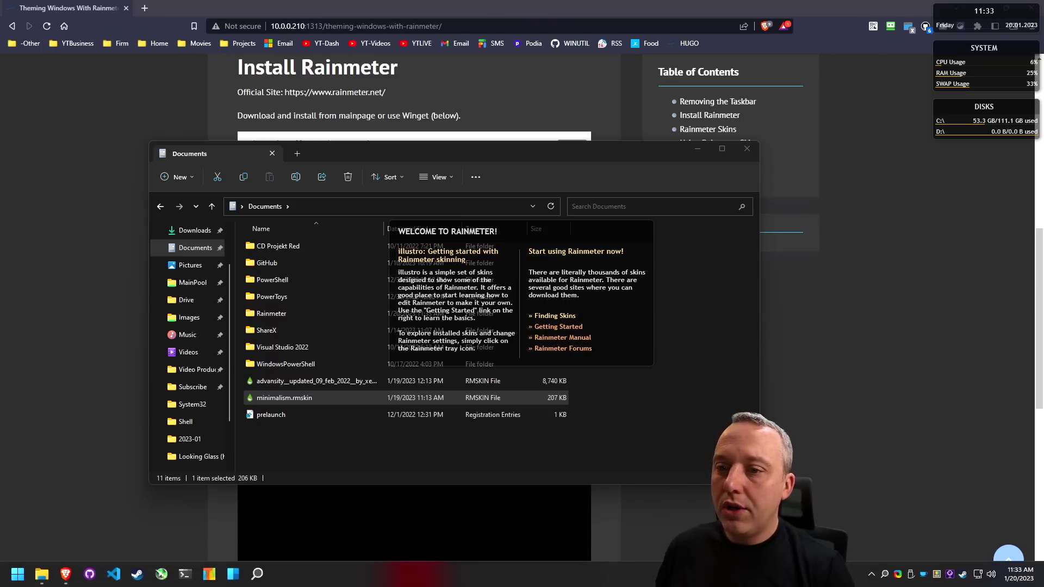
- Unload the illustro Welcome panel (Welcome.ini) from the Rainmeter tray menu
click(873, 572)
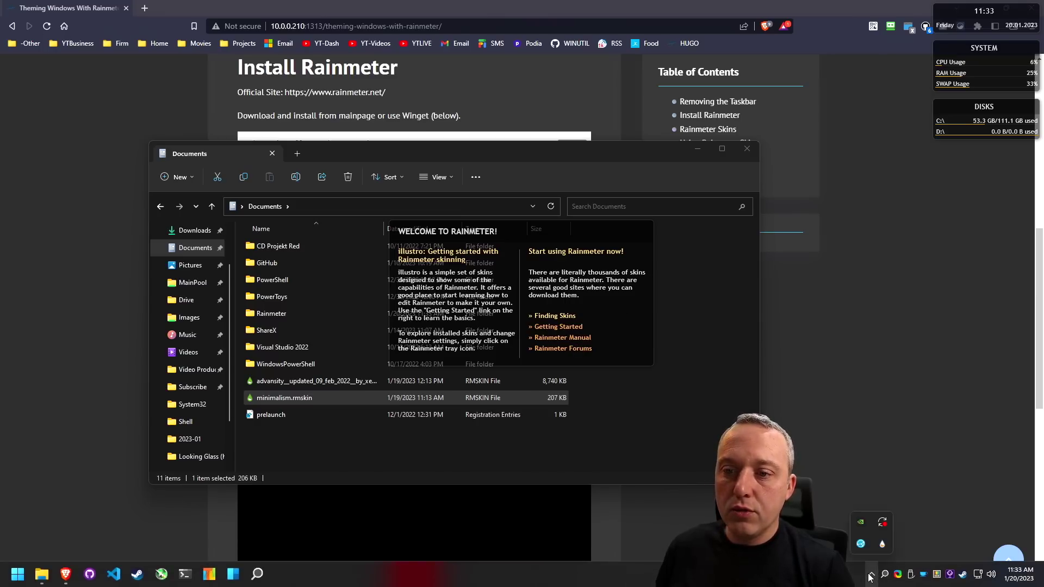
right_click(882, 544)
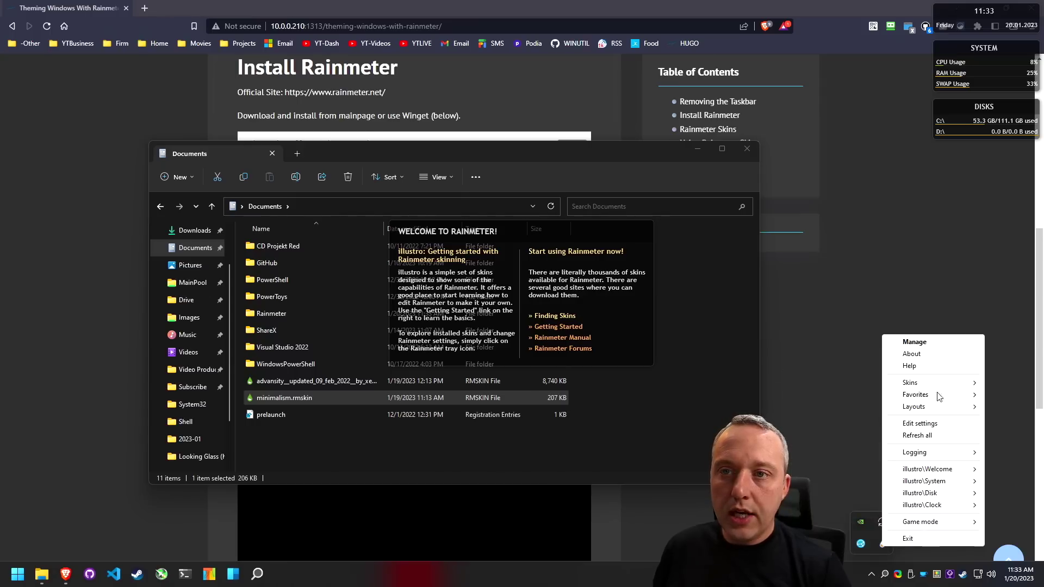
mouse_move(910, 383)
mouse_move(812, 411)
mouse_move(926, 450)
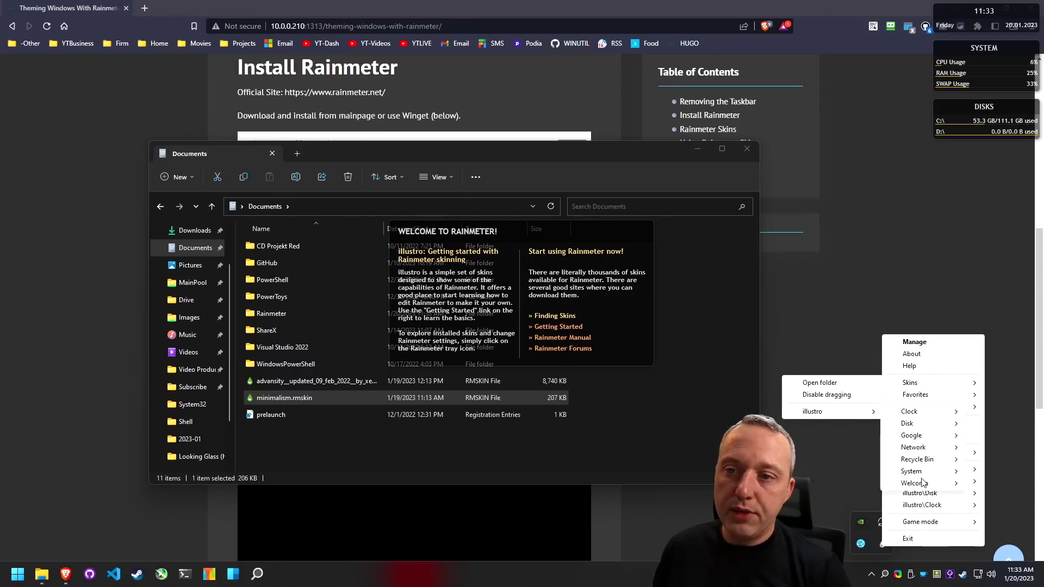
mouse_move(923, 486)
click(876, 484)
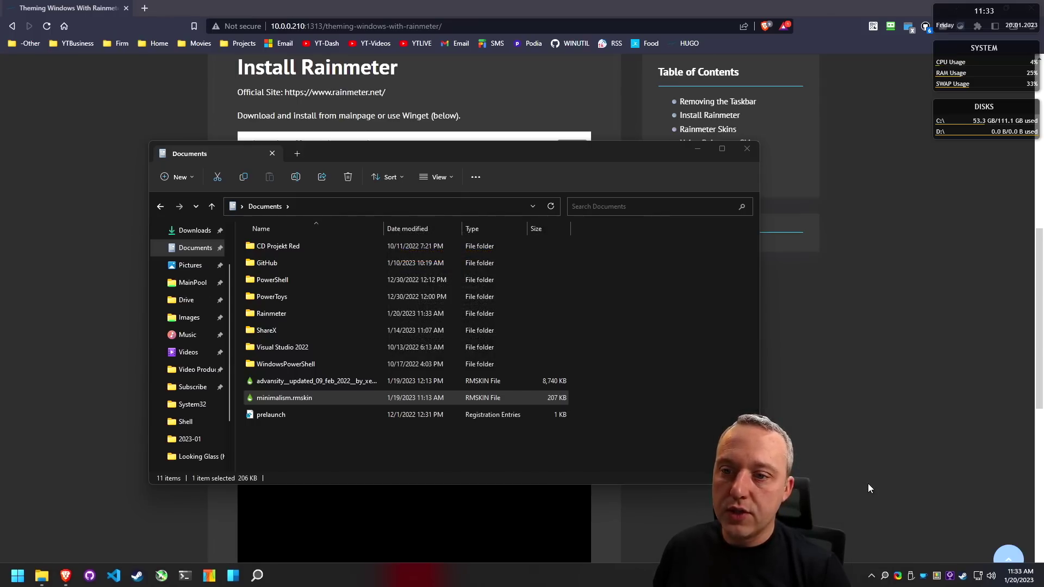
- Unload the illustro System stats widget from the Rainmeter tray menu
right_click(859, 577)
mouse_move(897, 521)
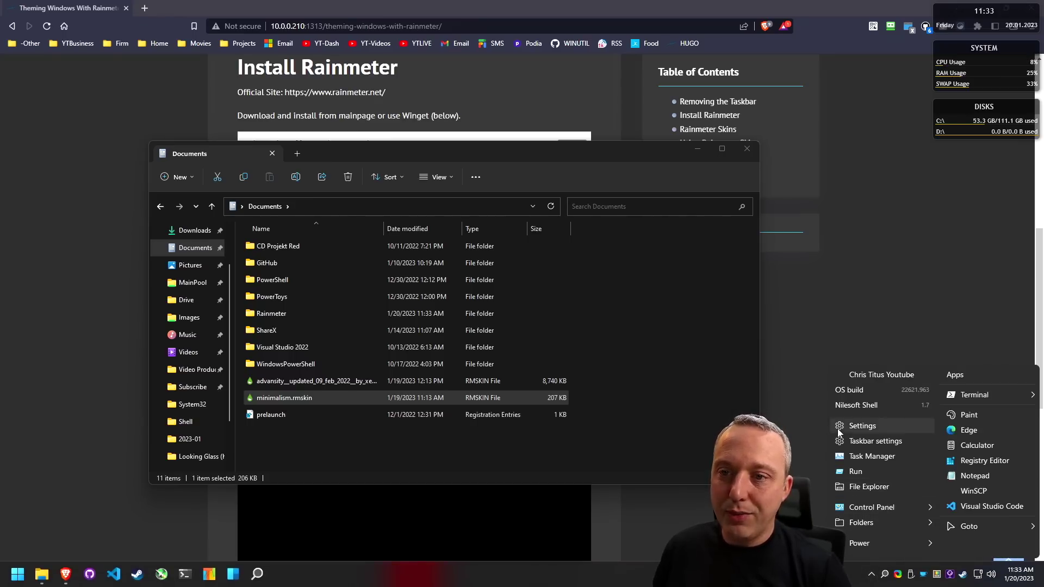
click(869, 458)
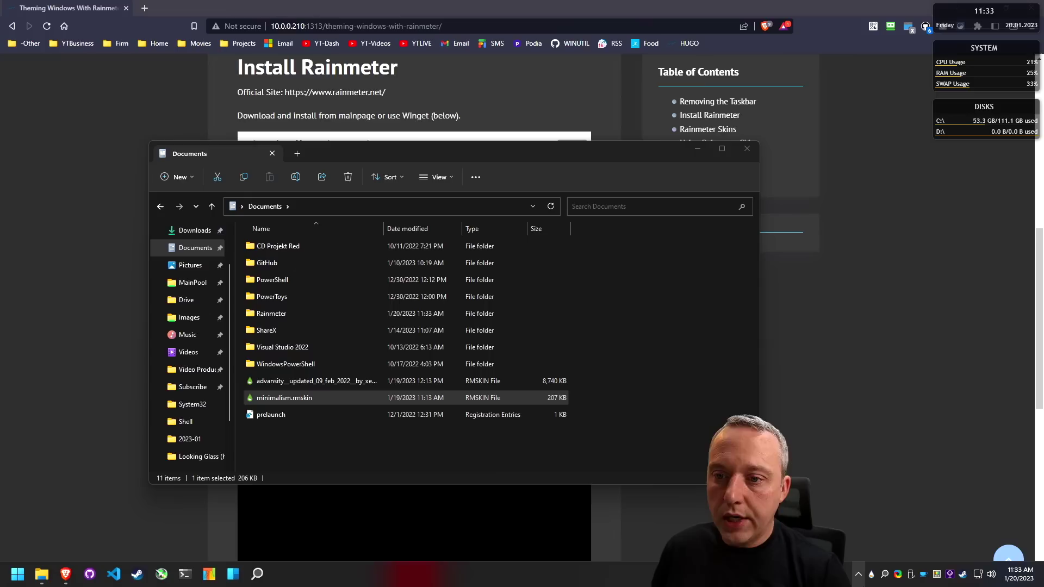
right_click(871, 580)
mouse_move(912, 512)
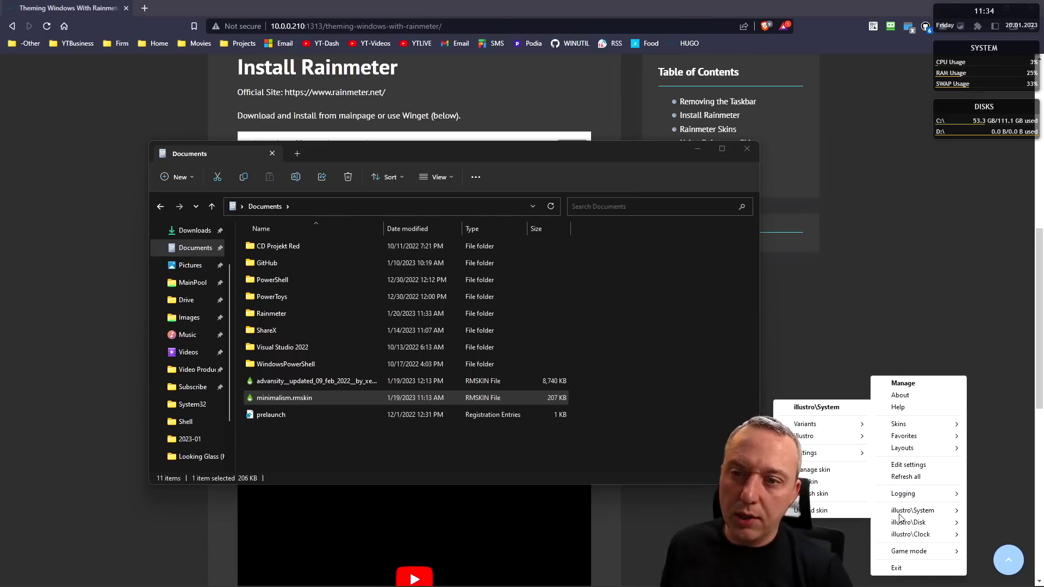
click(838, 510)
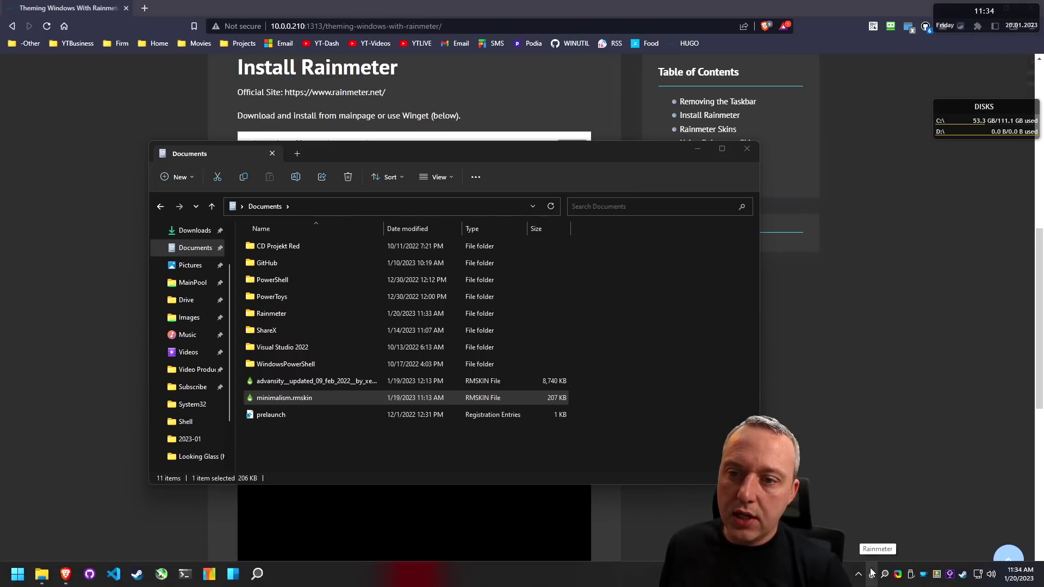
- In Manage Rainmeter, expand illustro's Disk and Clock folders and unload Clock.ini
click(871, 574)
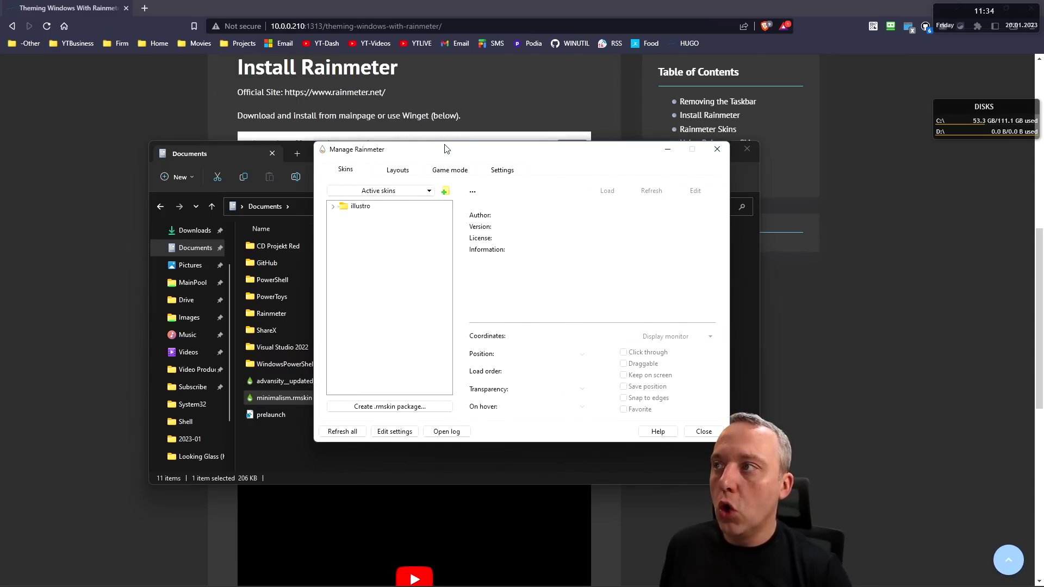
drag(446, 148, 671, 157)
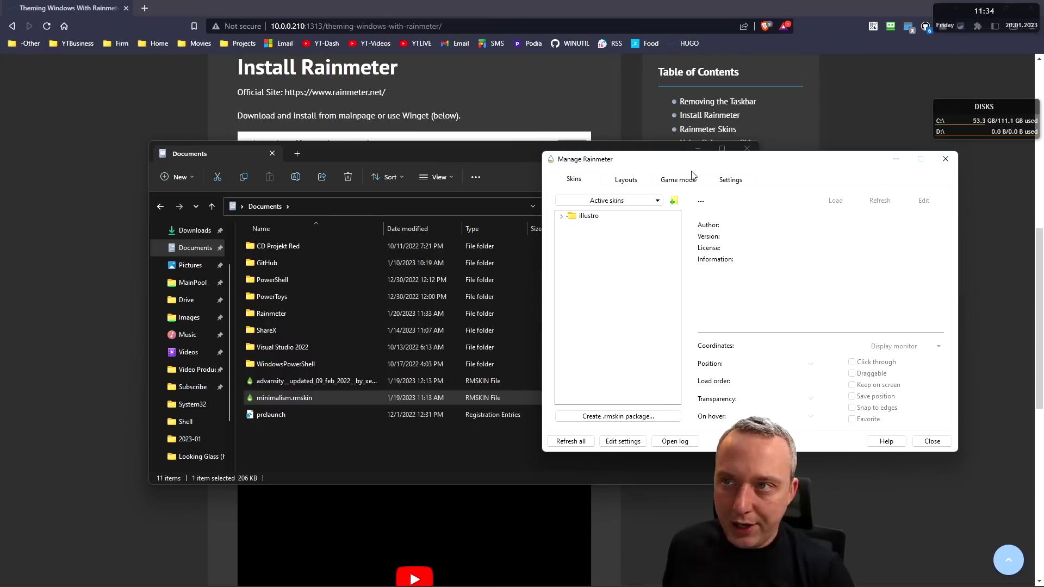
click(562, 216)
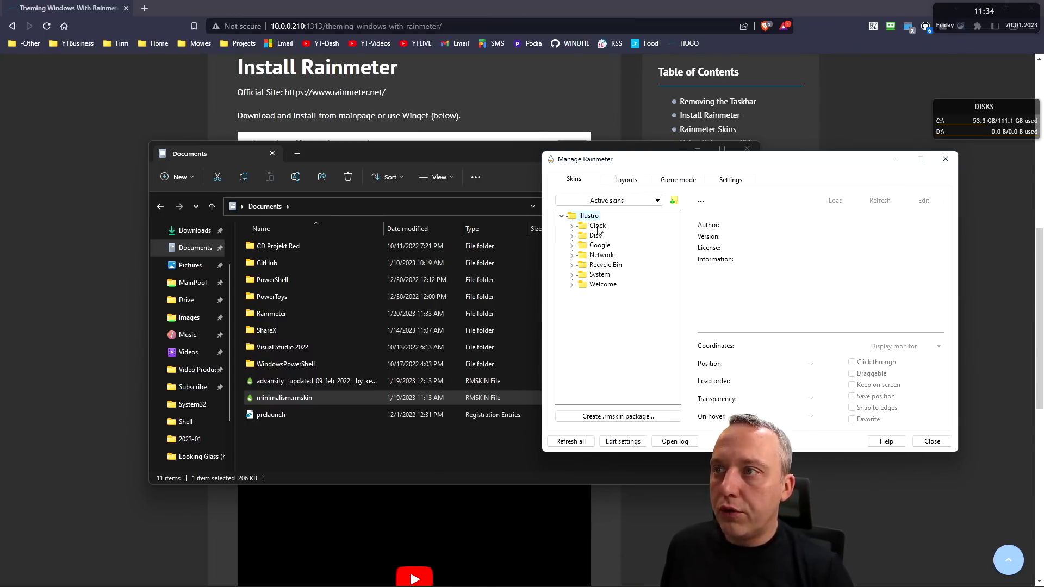
click(573, 235)
click(572, 225)
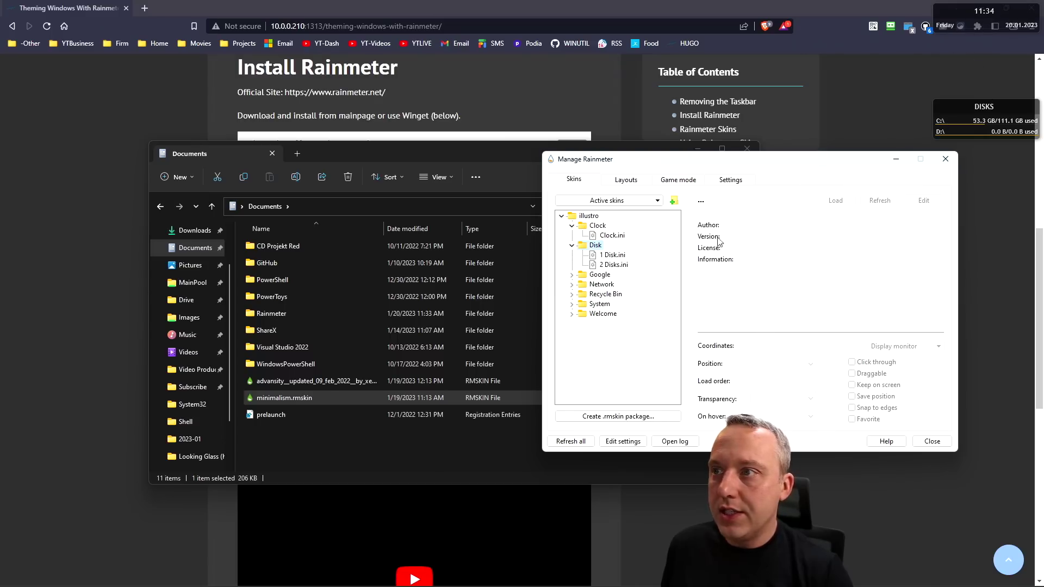
click(613, 237)
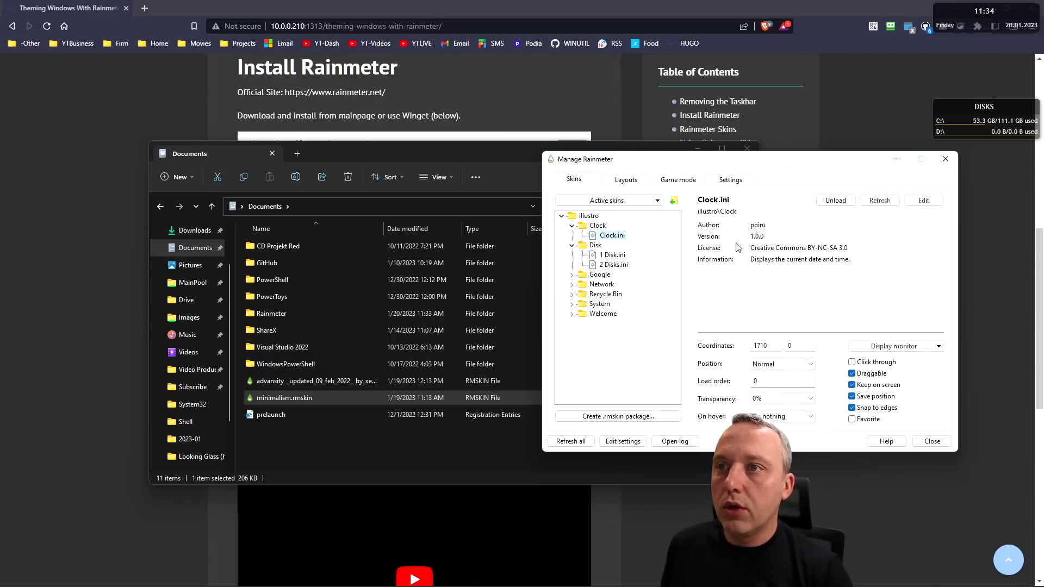
click(835, 200)
- Unload the 2 Disks.ini widget and collapse the Disk and Clock folders
click(620, 256)
click(614, 265)
click(836, 202)
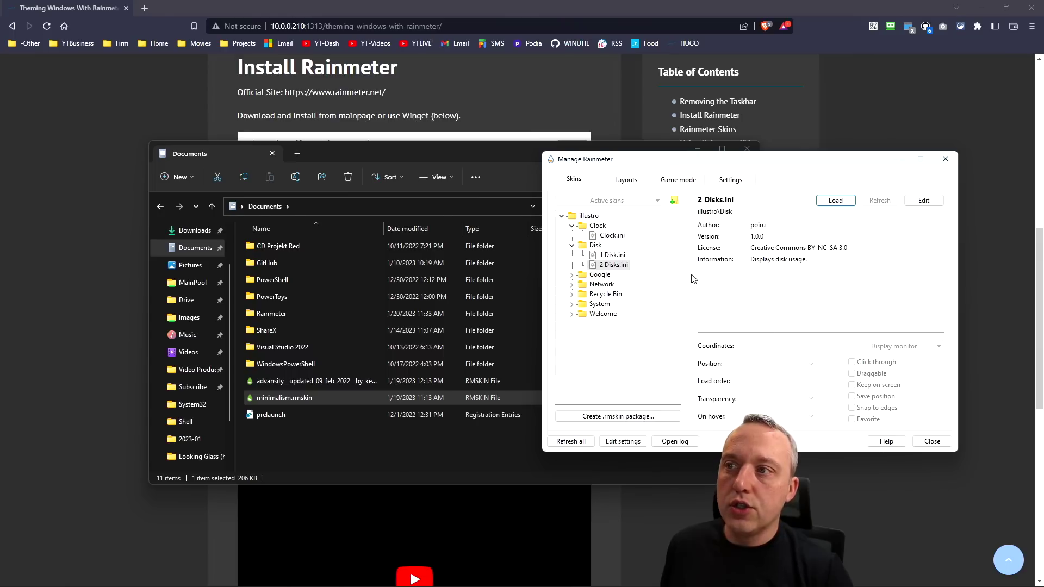
click(572, 246)
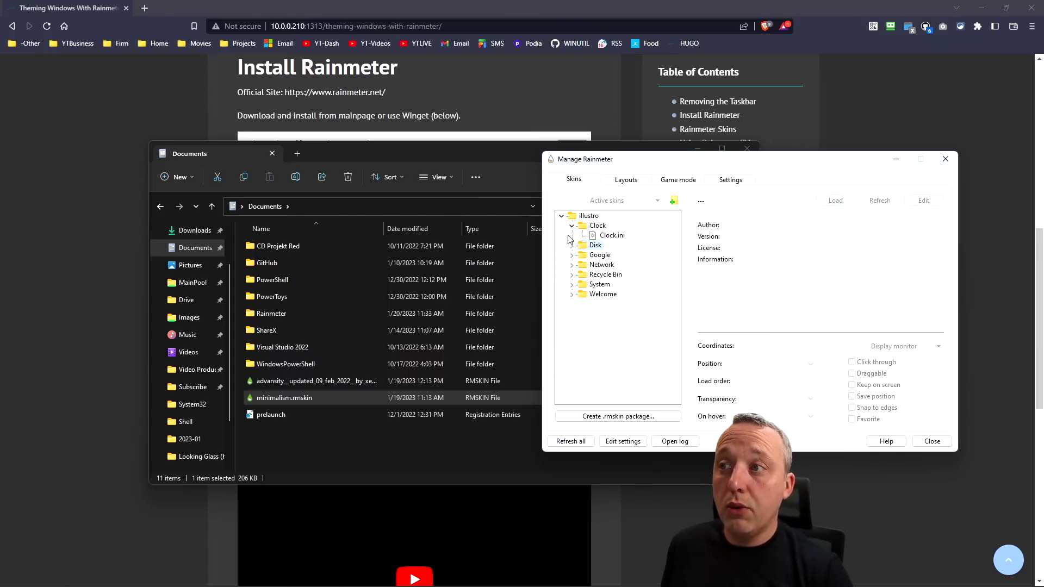
click(572, 227)
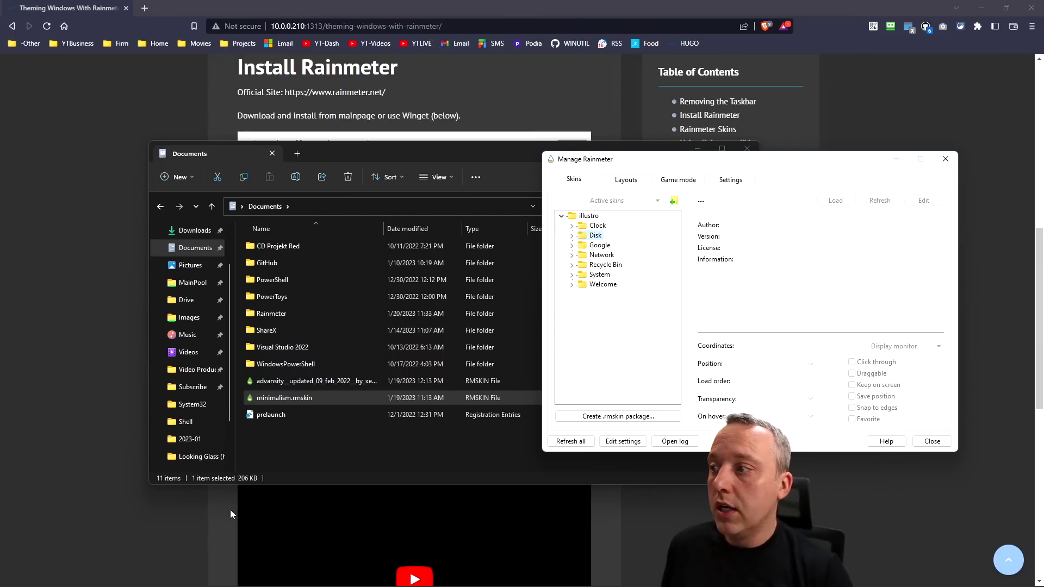
- Install the minimalism.rmskin and Advansity .rmskin packages through the Rainmeter Skin Installer
double_click(282, 400)
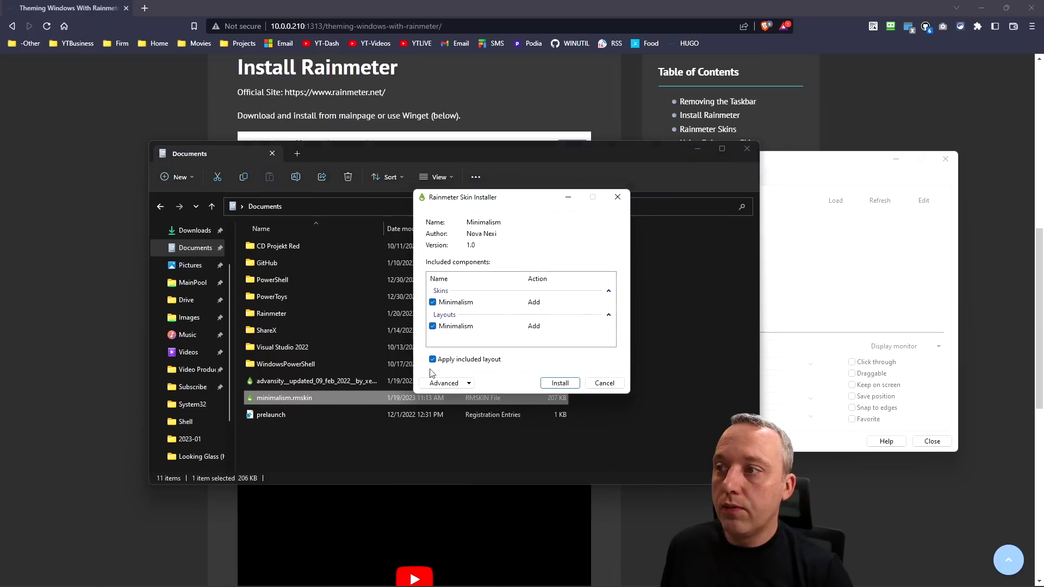
click(558, 383)
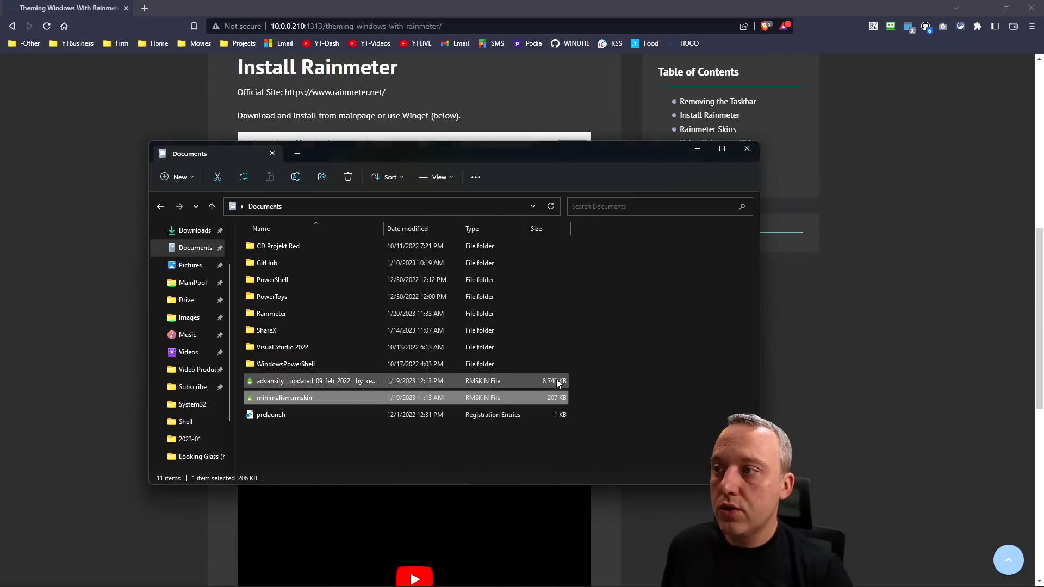
double_click(288, 382)
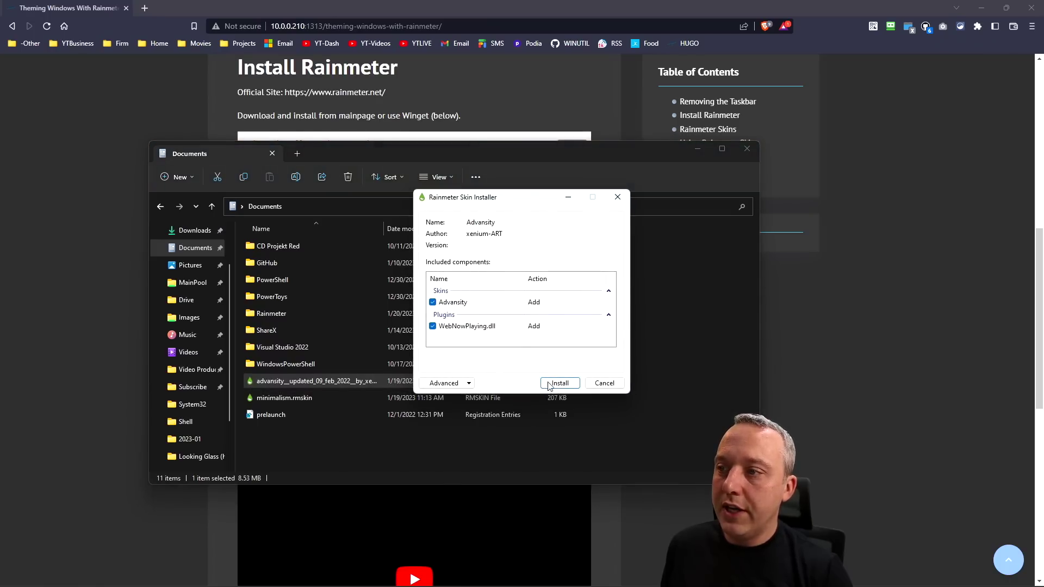
click(560, 383)
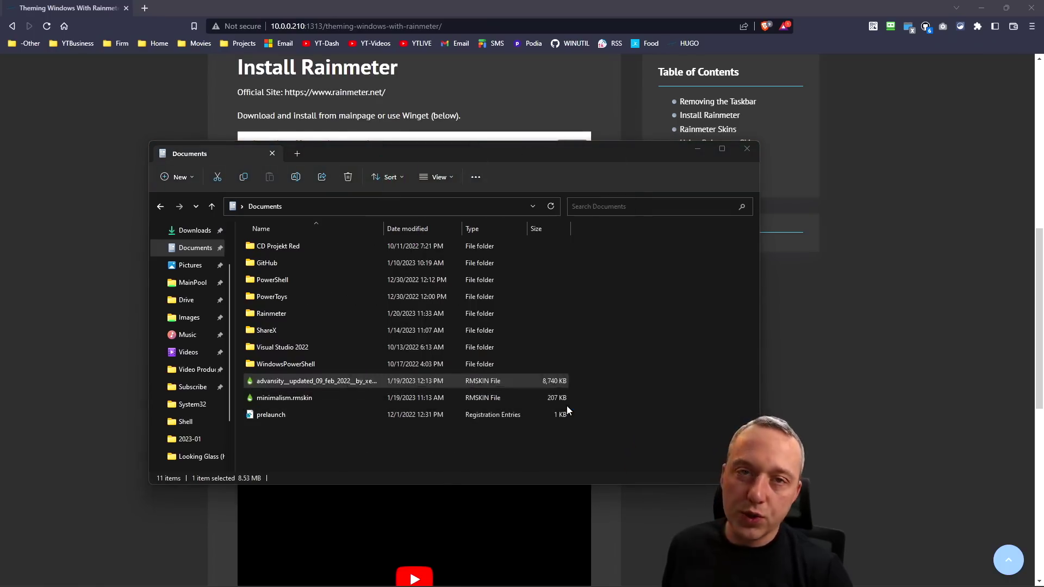
- Move the SETTINGS panel to the upper right and show Minimalism\Weather\Weather.ini in the skin manager
key(super+d)
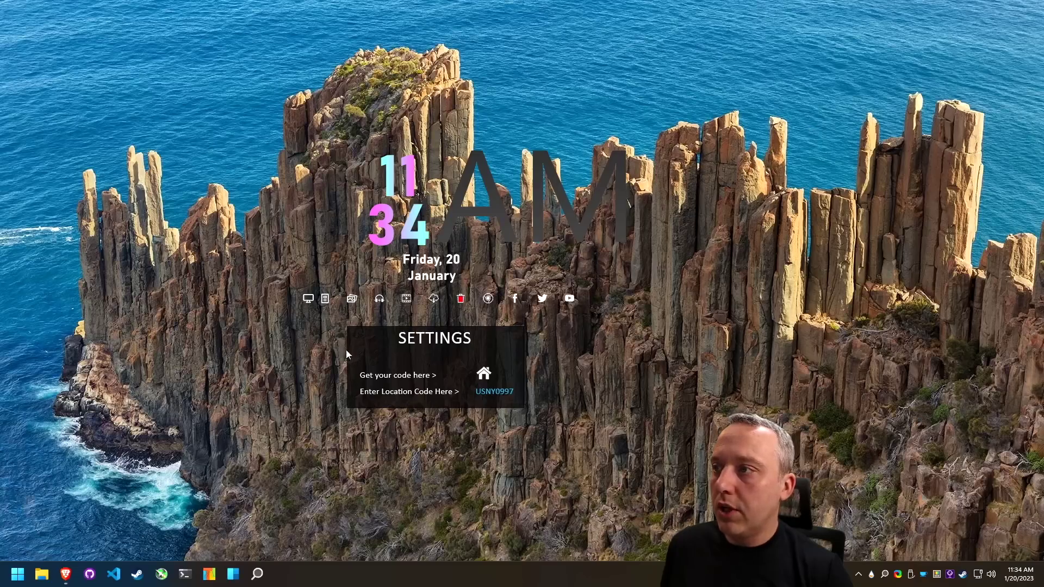
drag(470, 344, 680, 164)
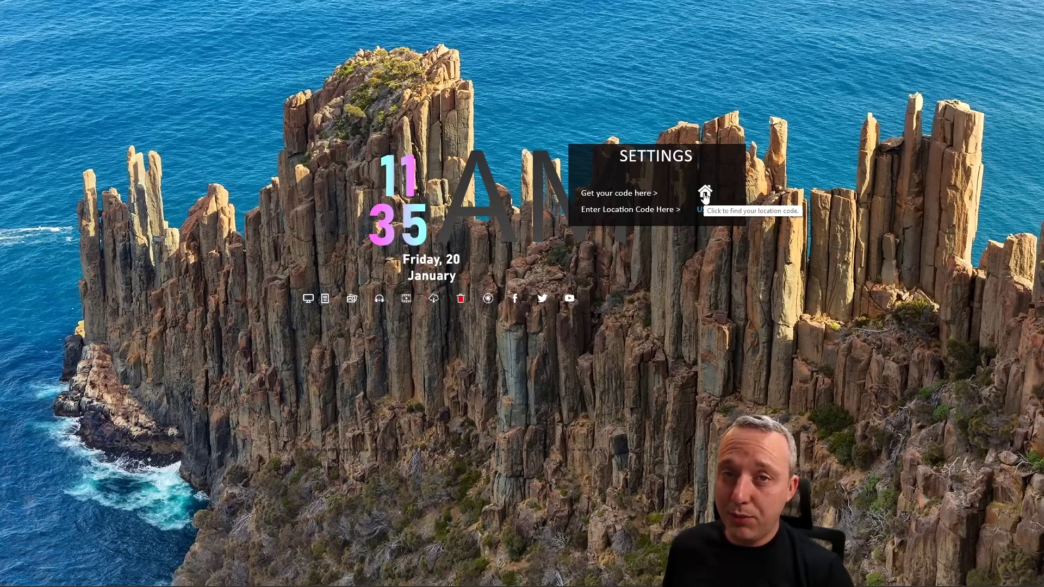
mouse_move(900, 585)
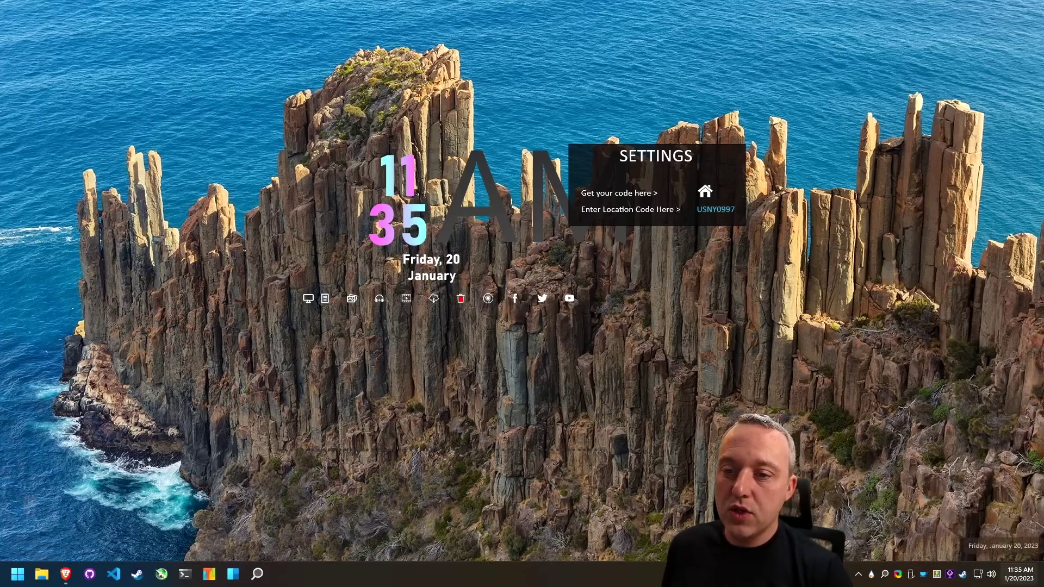
right_click(871, 577)
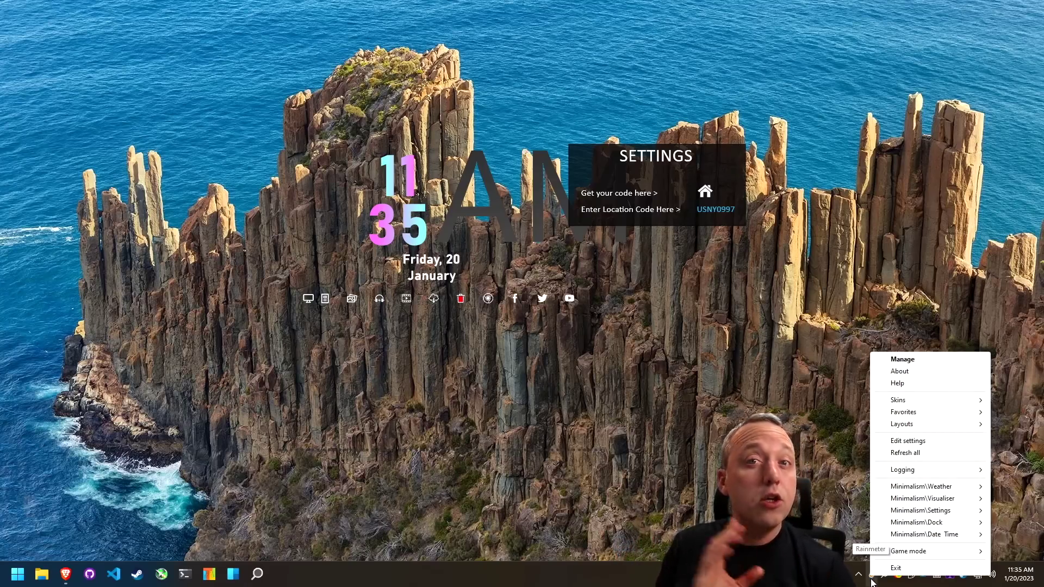
mouse_move(914, 499)
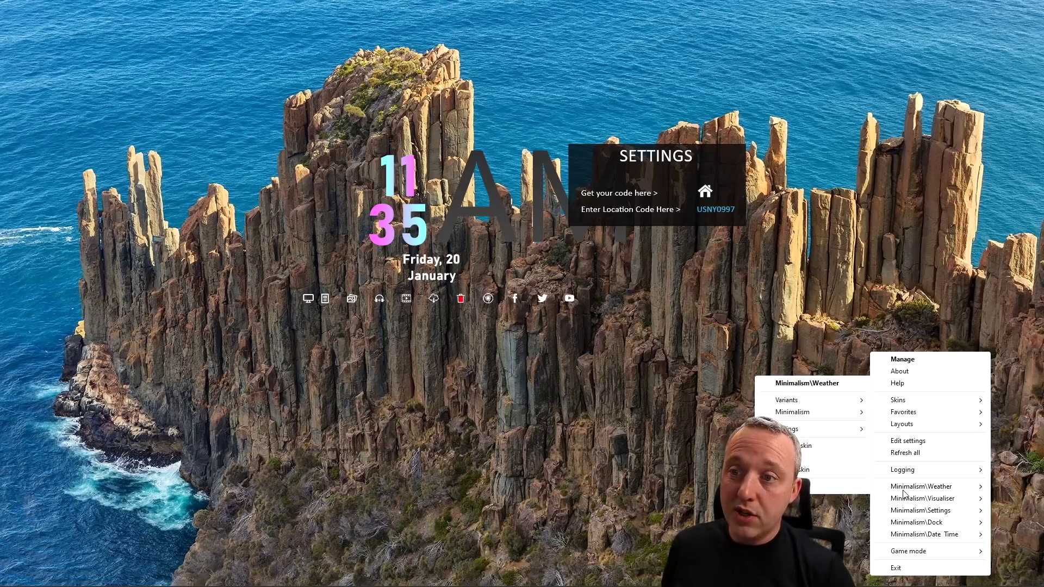
click(815, 488)
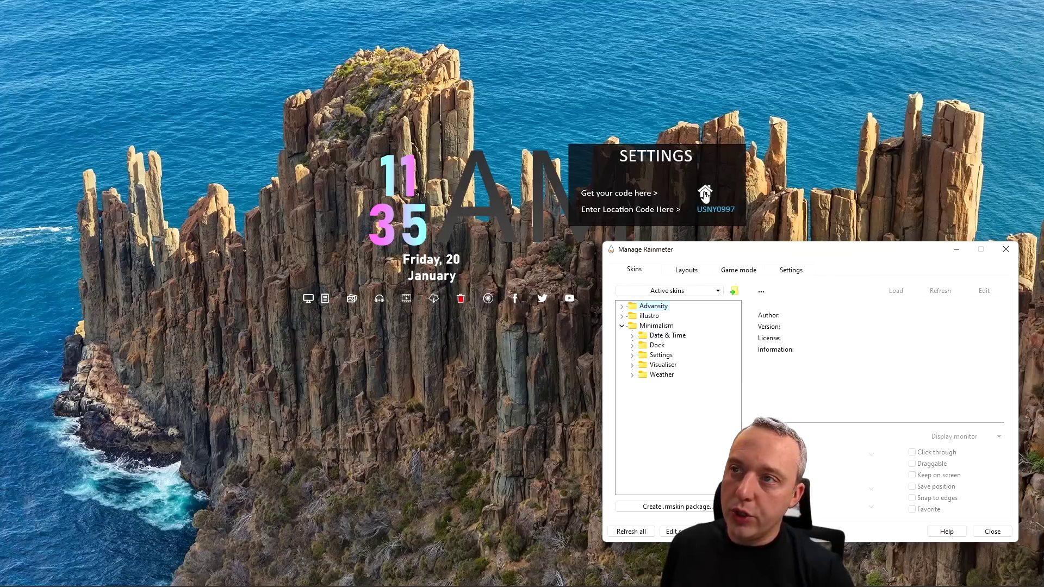
click(633, 375)
click(676, 384)
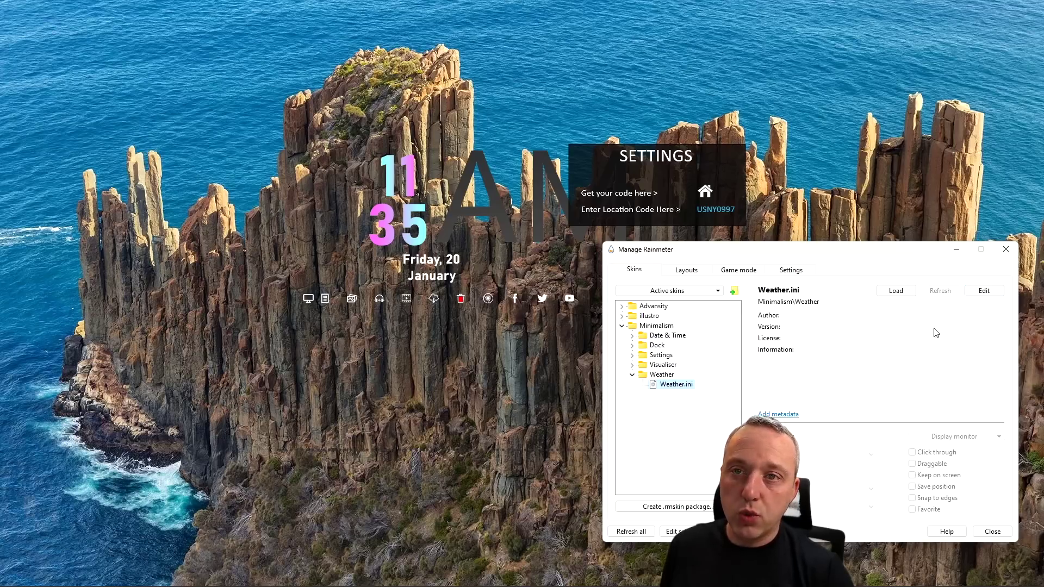
click(978, 297)
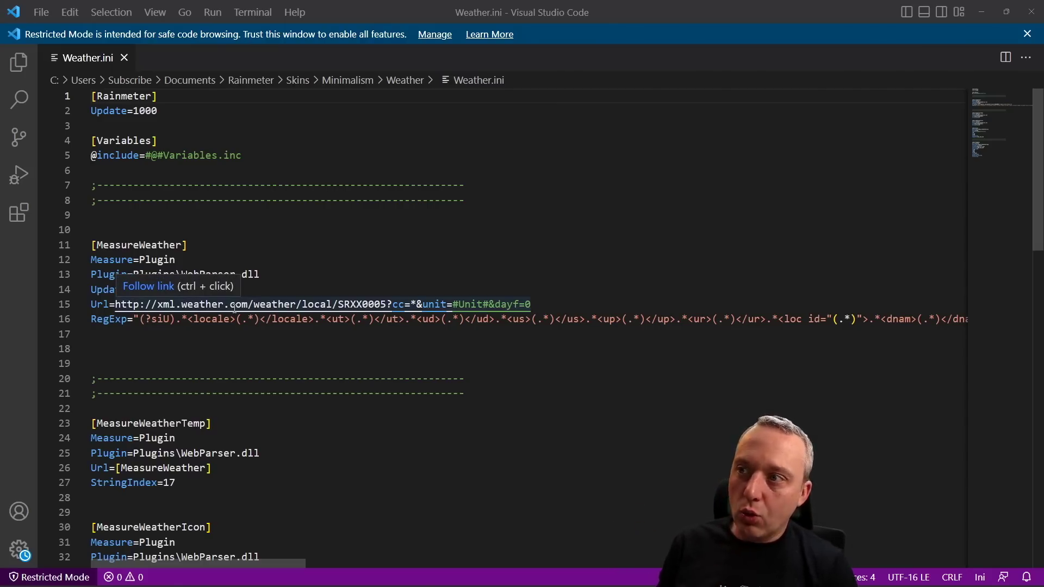
click(175, 307)
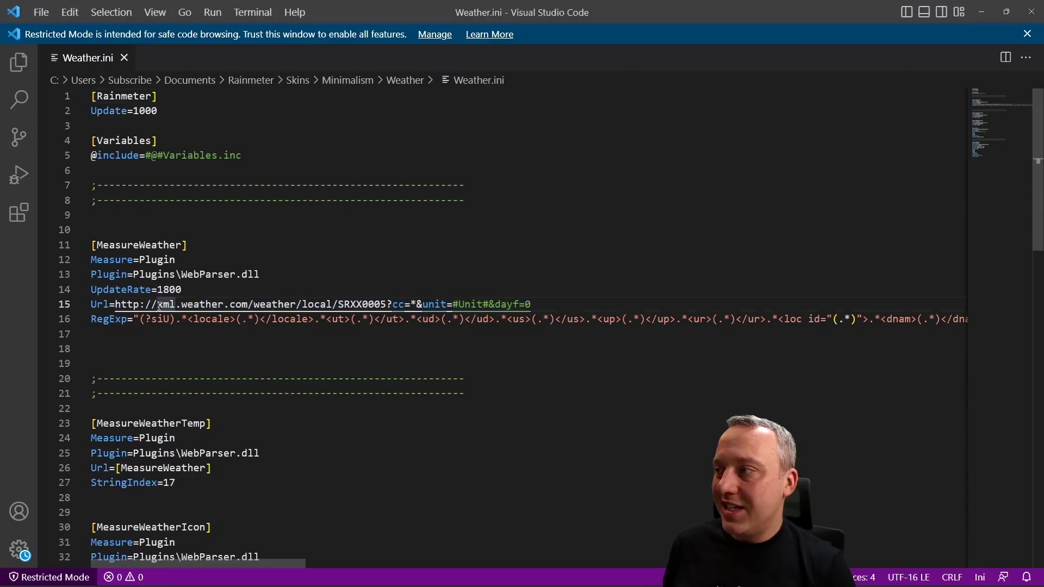
drag(158, 305, 245, 307)
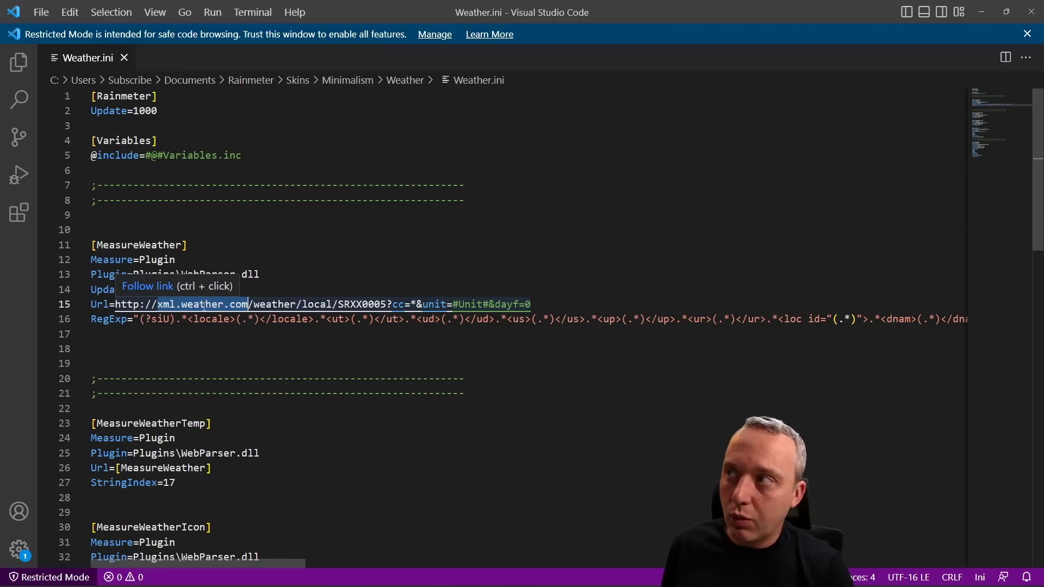
click(981, 12)
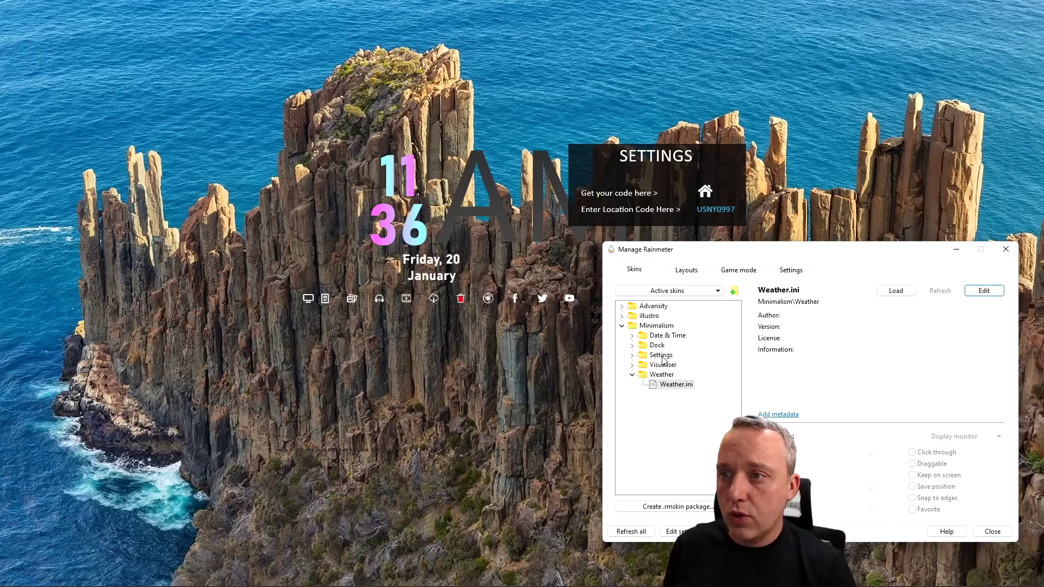
- Unload Minimalism's Settings.ini skin to remove the SETTINGS panel
click(689, 357)
double_click(650, 354)
click(672, 365)
click(894, 291)
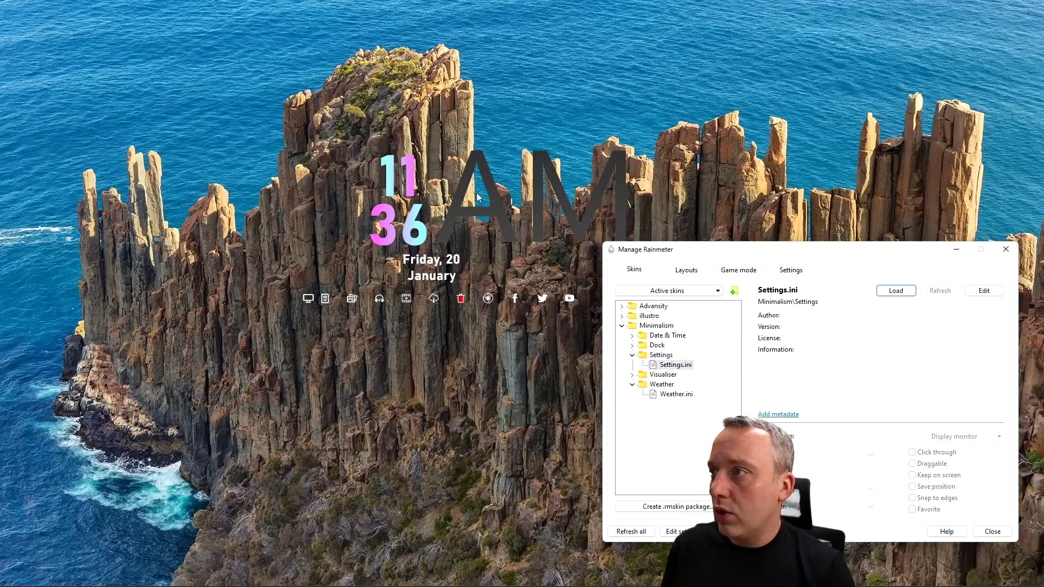
- Move the clock and date widget to the top and the icon dock to the top left
drag(486, 252, 612, 82)
drag(515, 301, 404, 29)
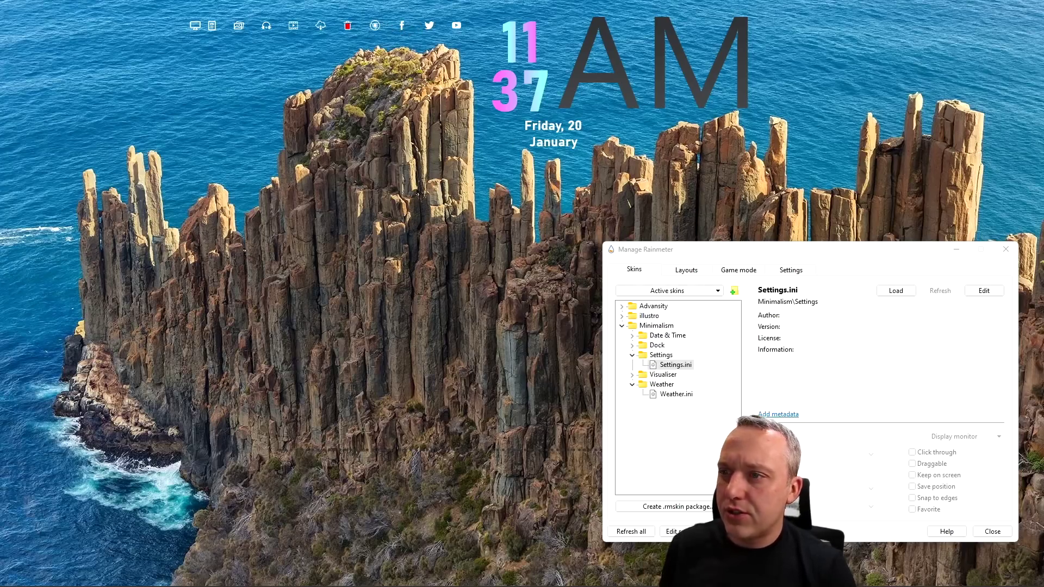
click(633, 346)
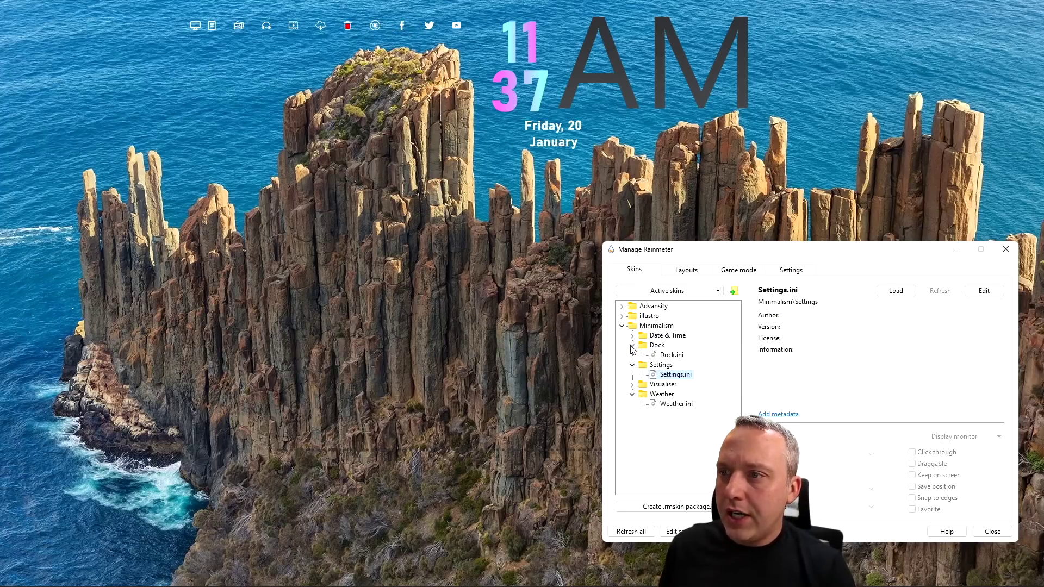
- Open Dock.ini in the editor and delete its MeterFacebook and MeterTwitter sections
click(670, 355)
click(984, 292)
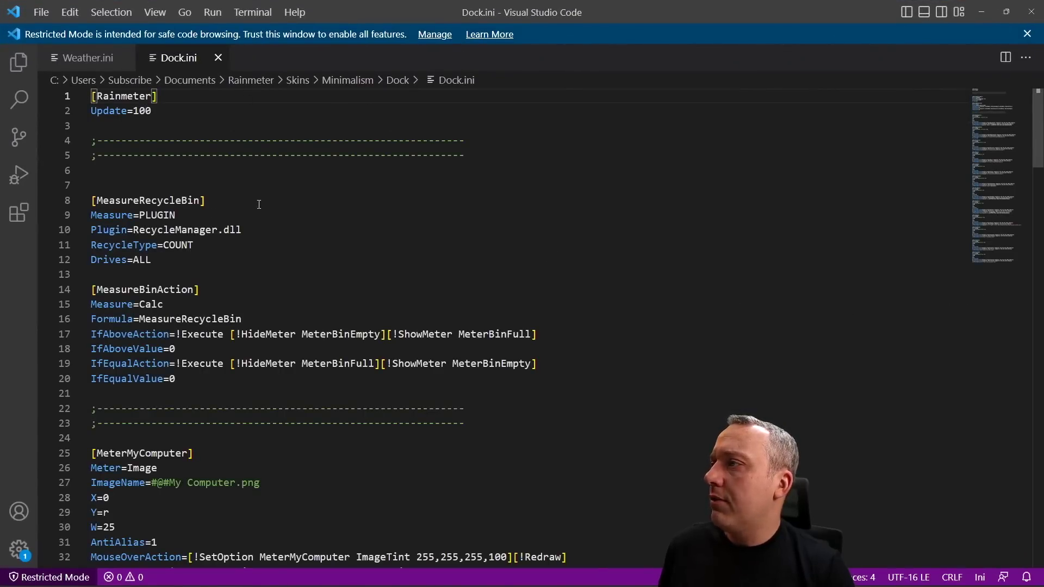
scroll(286, 207, down, 3)
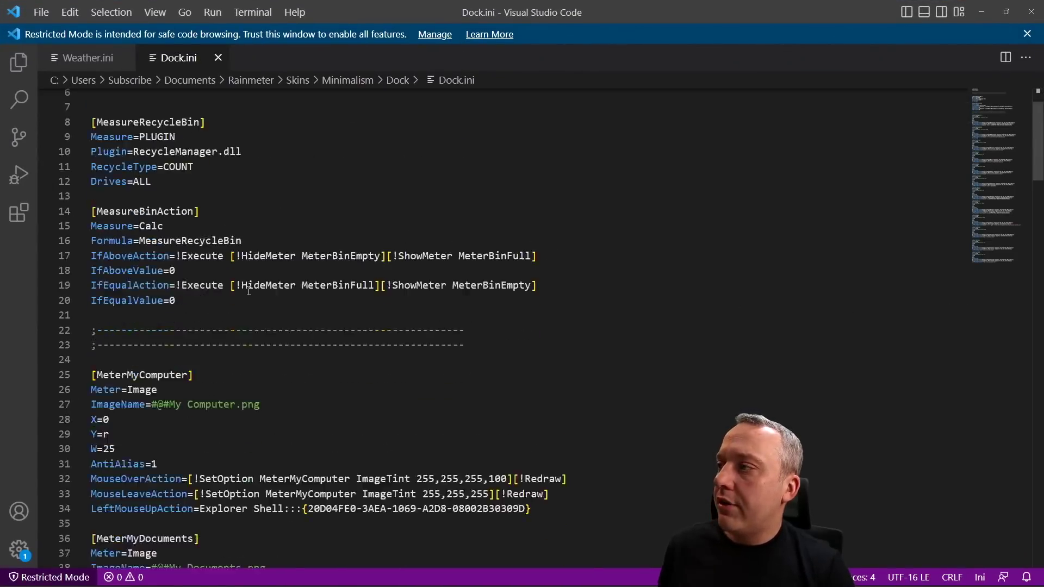
scroll(250, 301, down, 2)
scroll(250, 300, down, 3)
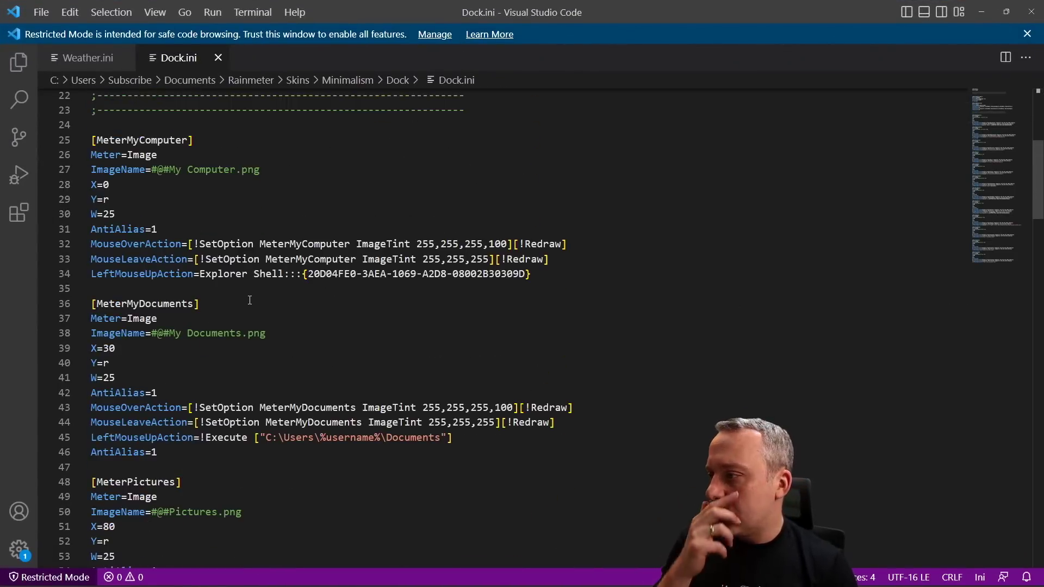
scroll(247, 297, down, 10)
scroll(247, 296, down, 19)
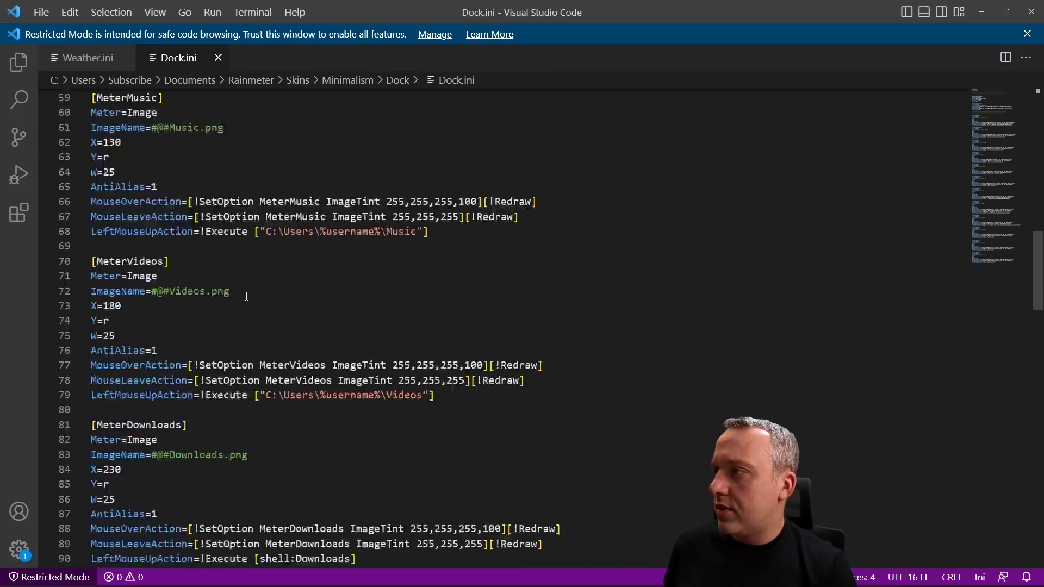
scroll(246, 296, down, 14)
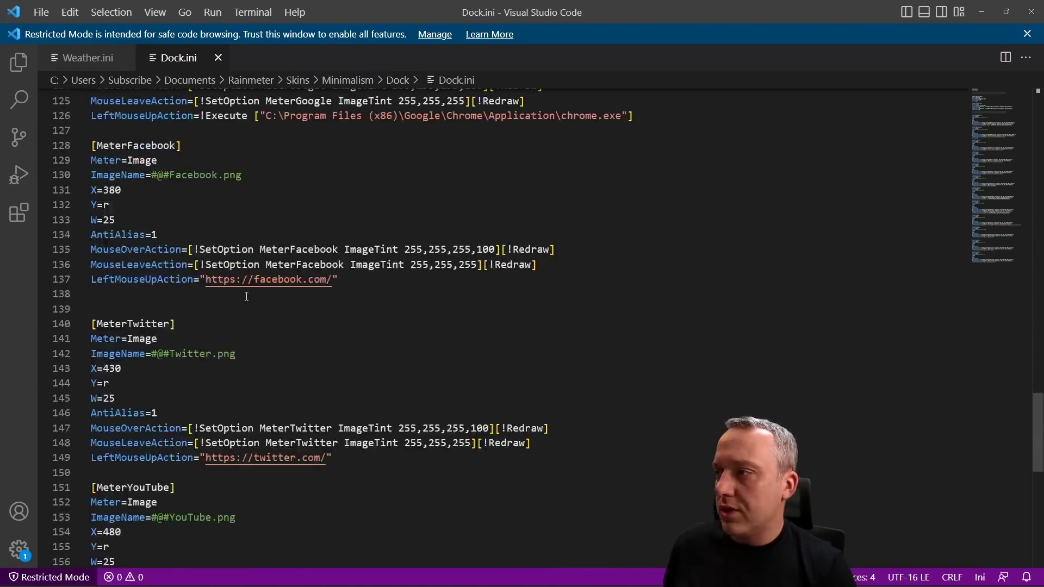
scroll(247, 296, up, 6)
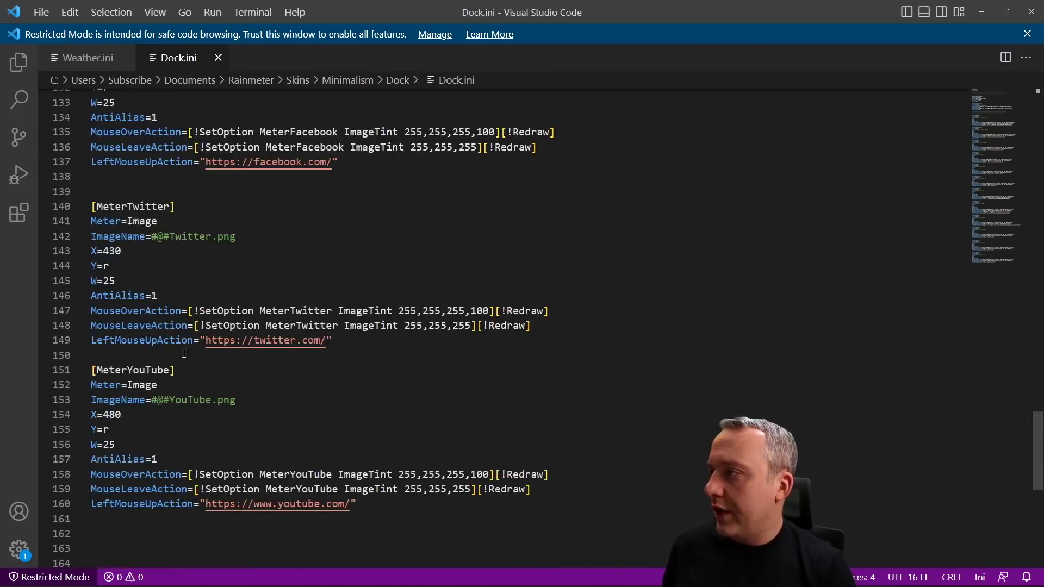
drag(191, 353, 84, 173)
key(Delete)
scroll(349, 219, up, 2)
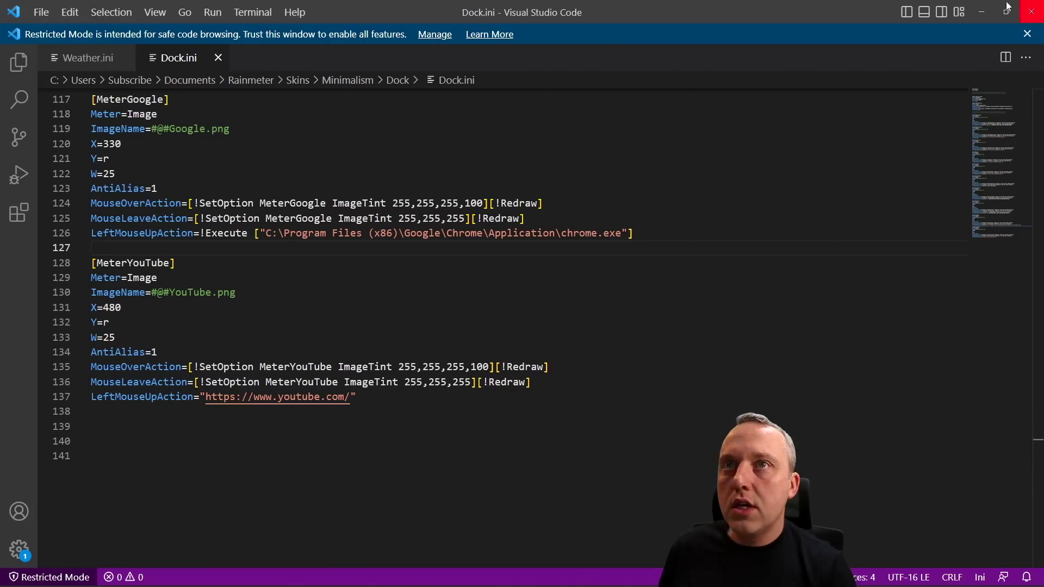
- Refresh the dock to apply the edits, nudge it slightly up, and reopen Dock.ini
click(989, 8)
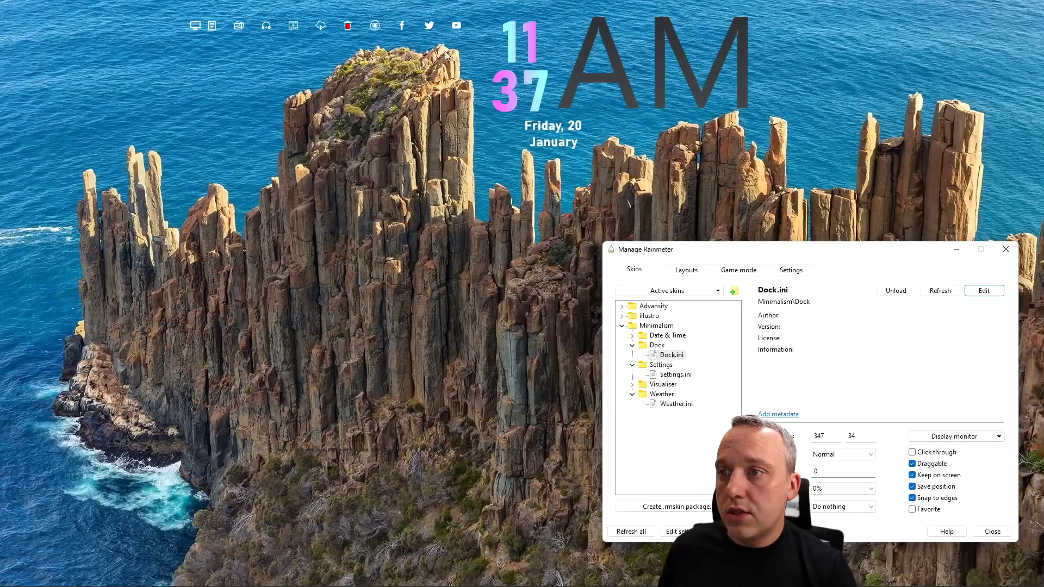
click(943, 293)
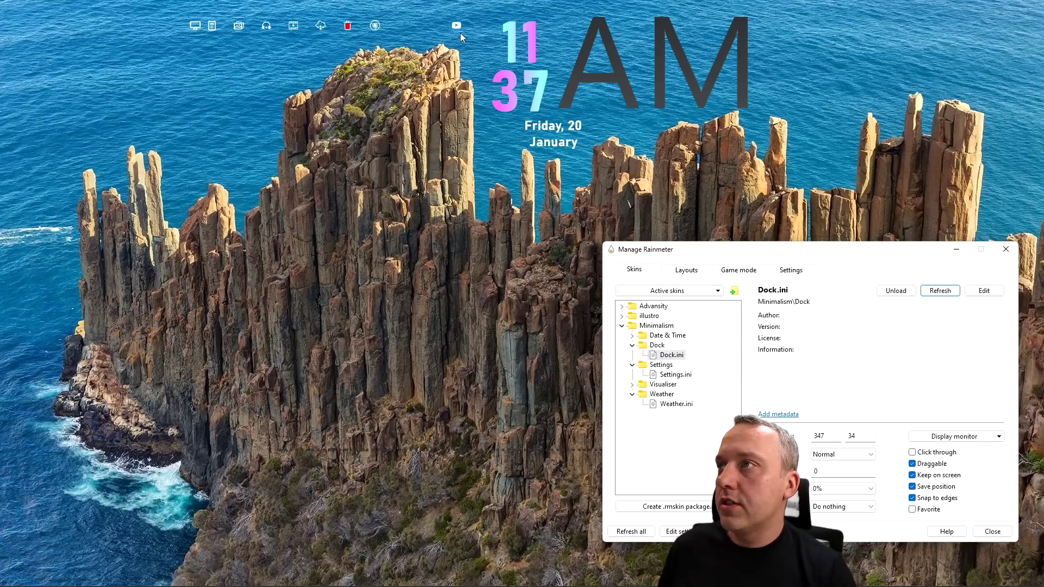
drag(458, 28, 461, 24)
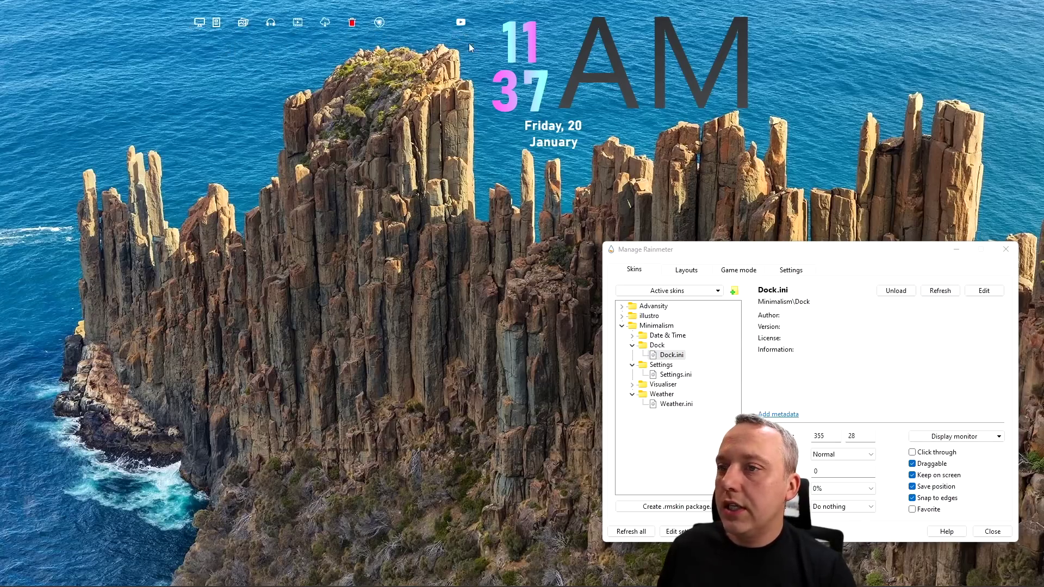
double_click(671, 356)
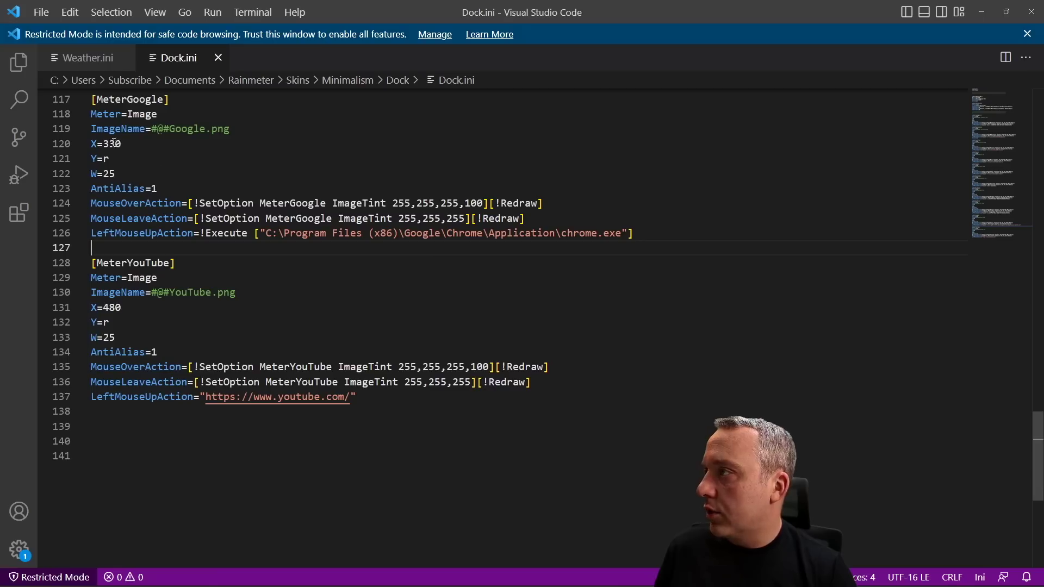
- Change MeterYouTube's X from 480 to 380 and refresh the dock to check it
click(109, 143)
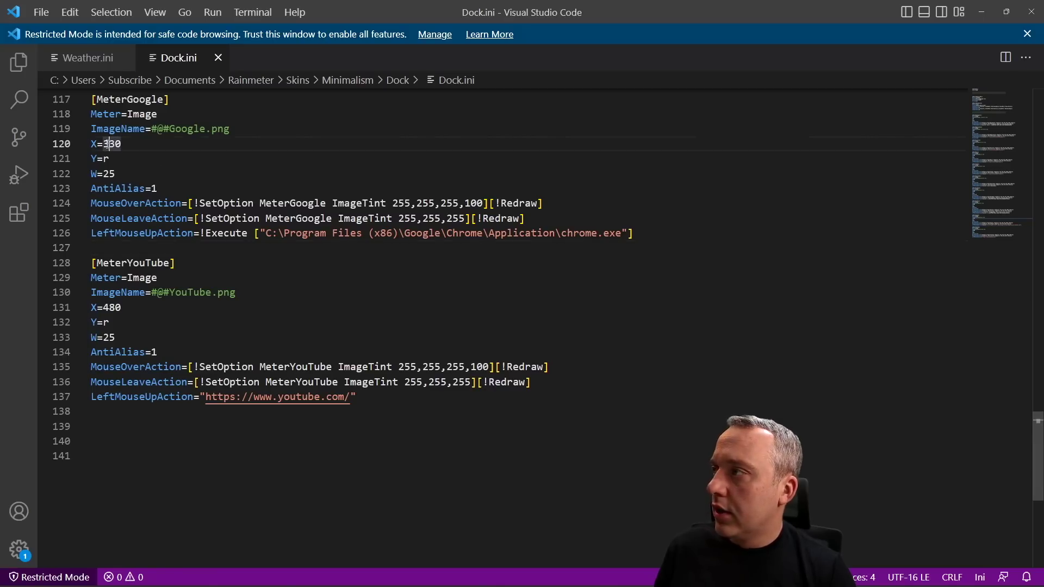
click(109, 306)
key(BackSpace)
text(3)
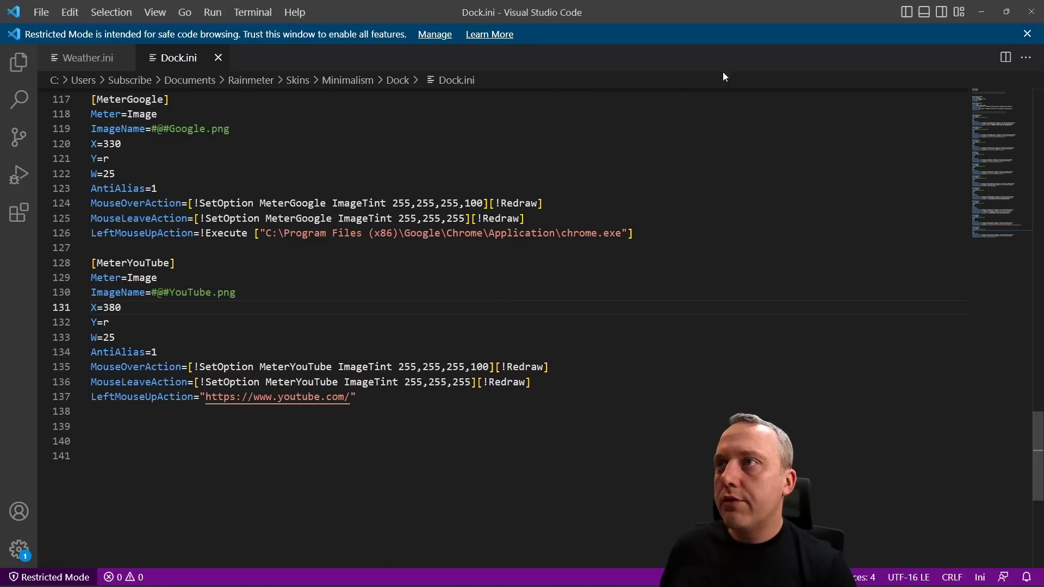
click(982, 12)
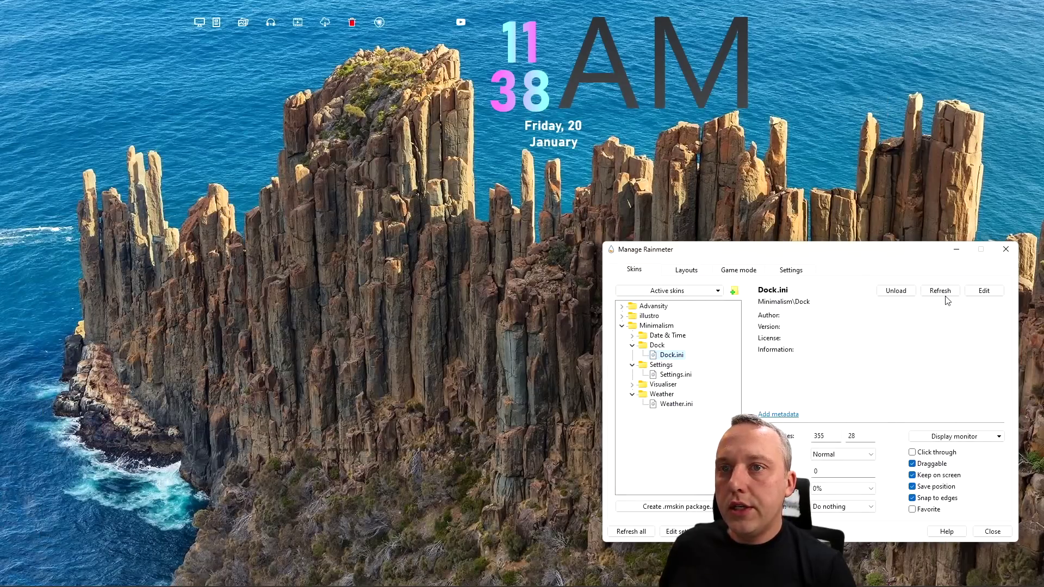
click(943, 292)
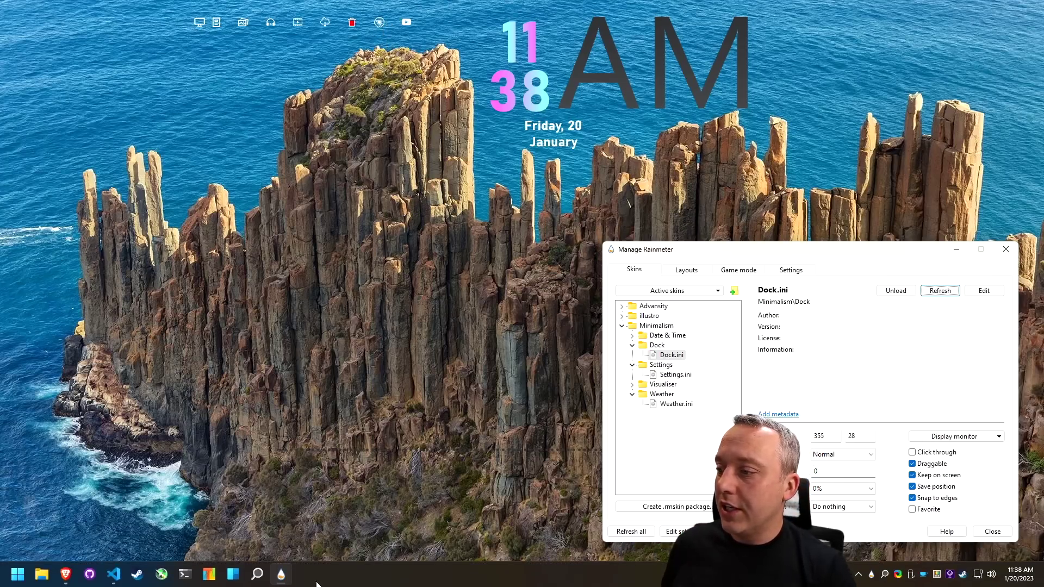
mouse_move(292, 575)
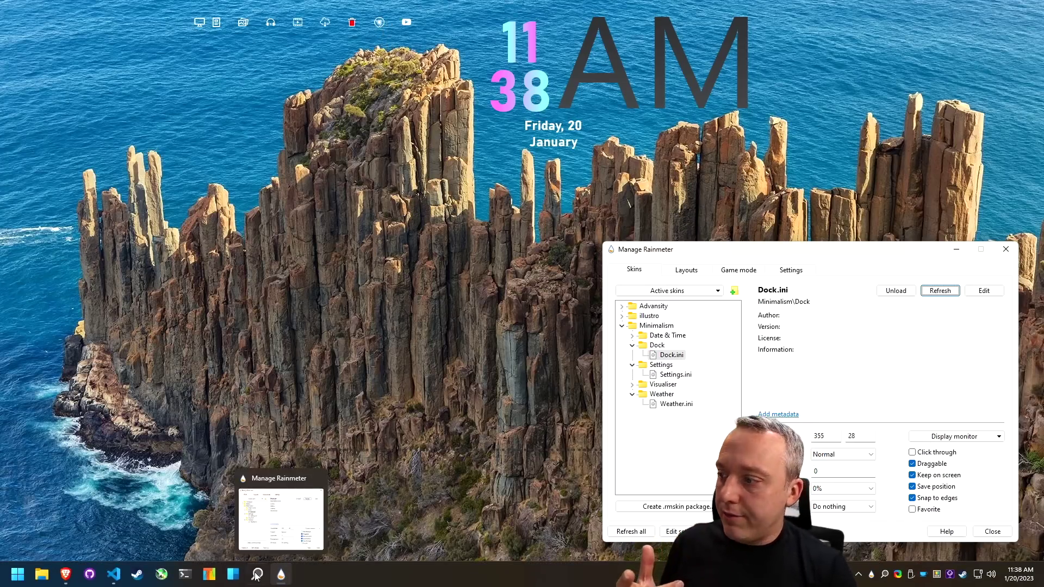
click(114, 575)
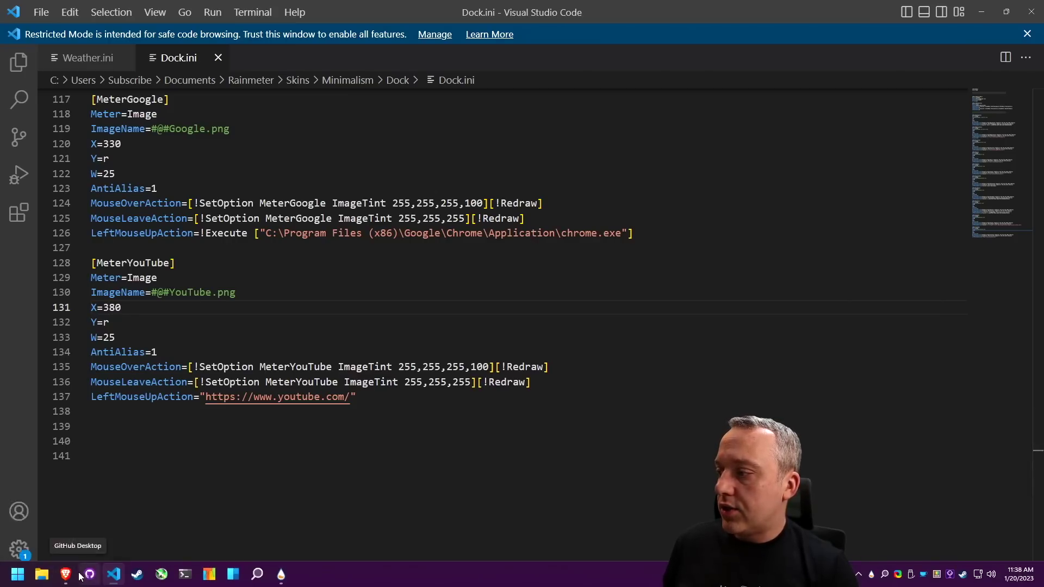
mouse_move(65, 577)
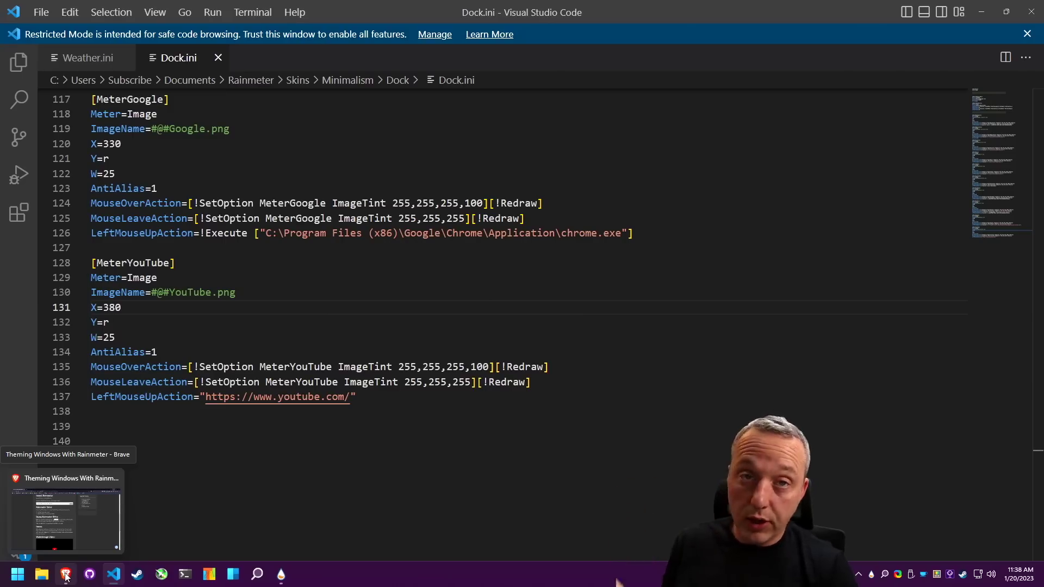
- Get the Brave shortcut's Target path from its Properties via Open file location
click(25, 580)
text(brave)
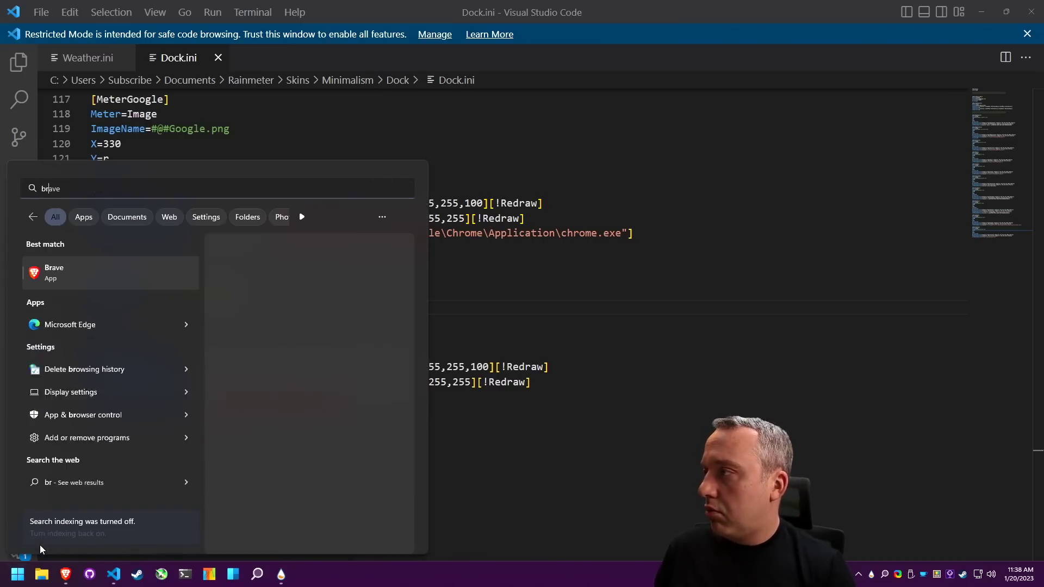
right_click(81, 266)
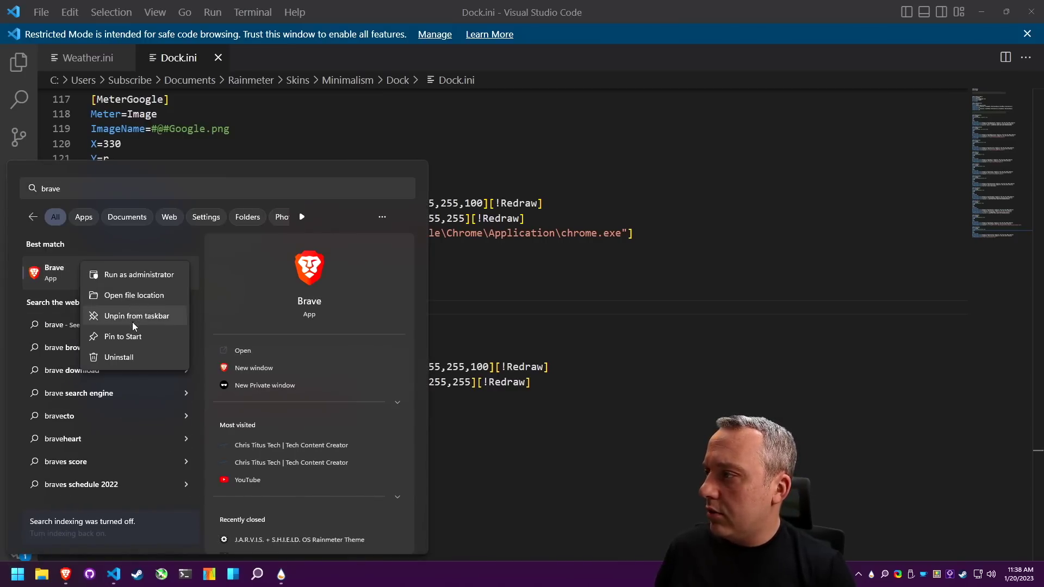
click(129, 295)
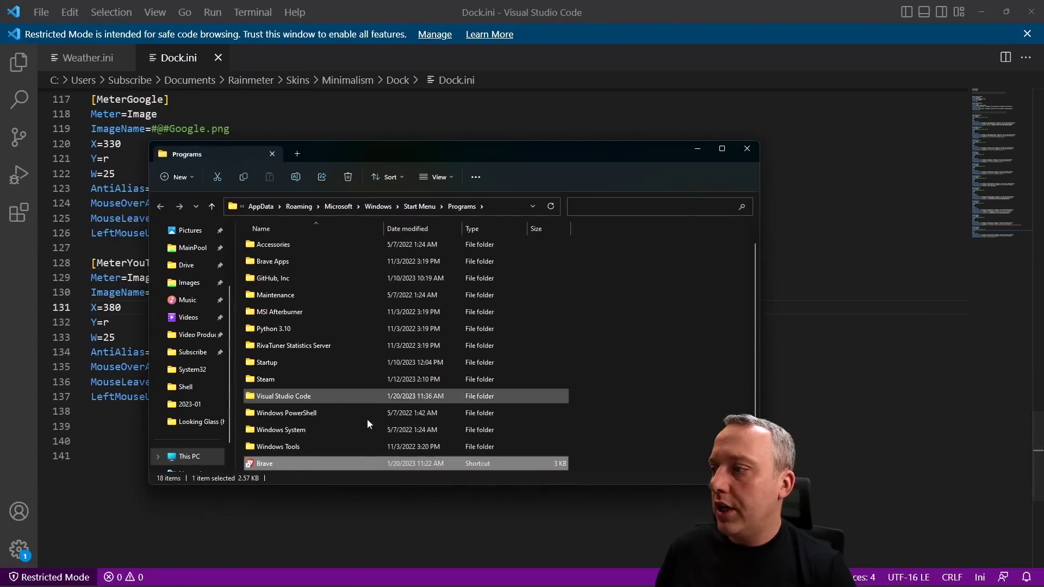
right_click(273, 463)
click(322, 458)
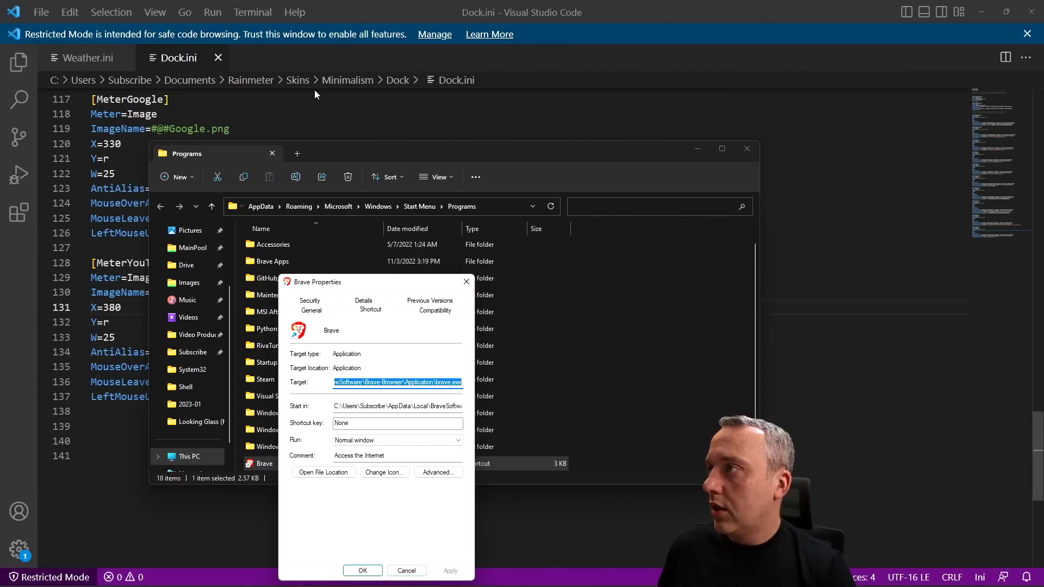
- Replace the Chrome executable path on line 126 of Dock.ini with Brave's path
click(311, 114)
click(264, 233)
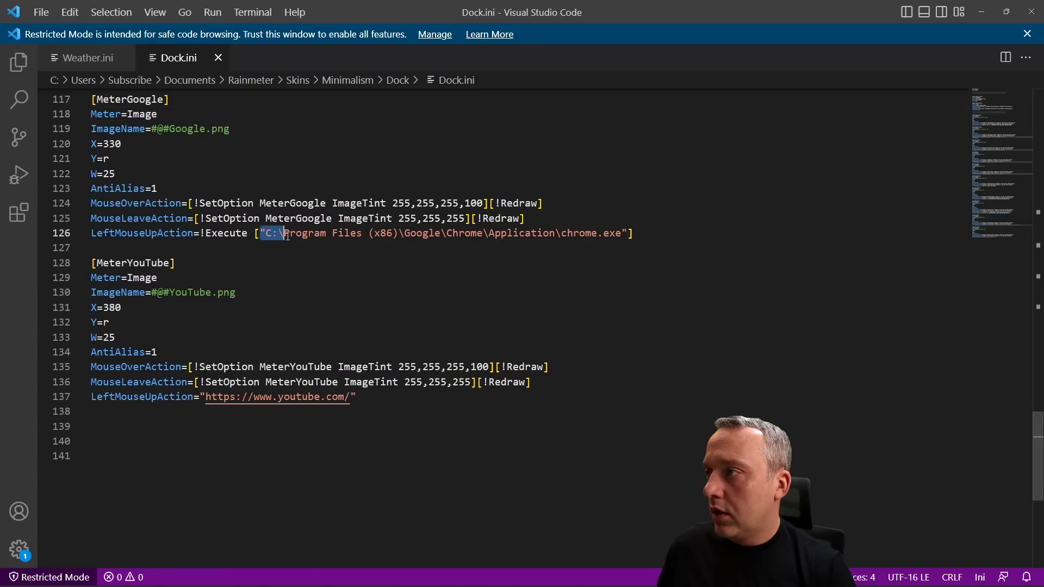
drag(265, 233, 623, 232)
text(C:\Users\Subscribe\AppData\Local\BraveSoftware\Brave-Browser\Application\brave.exe)
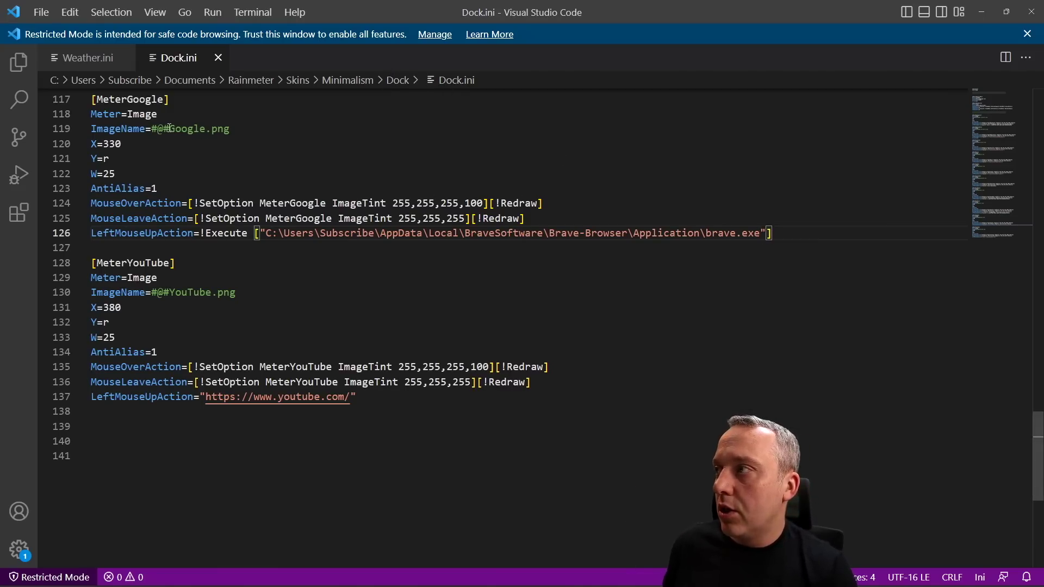
drag(169, 129, 231, 129)
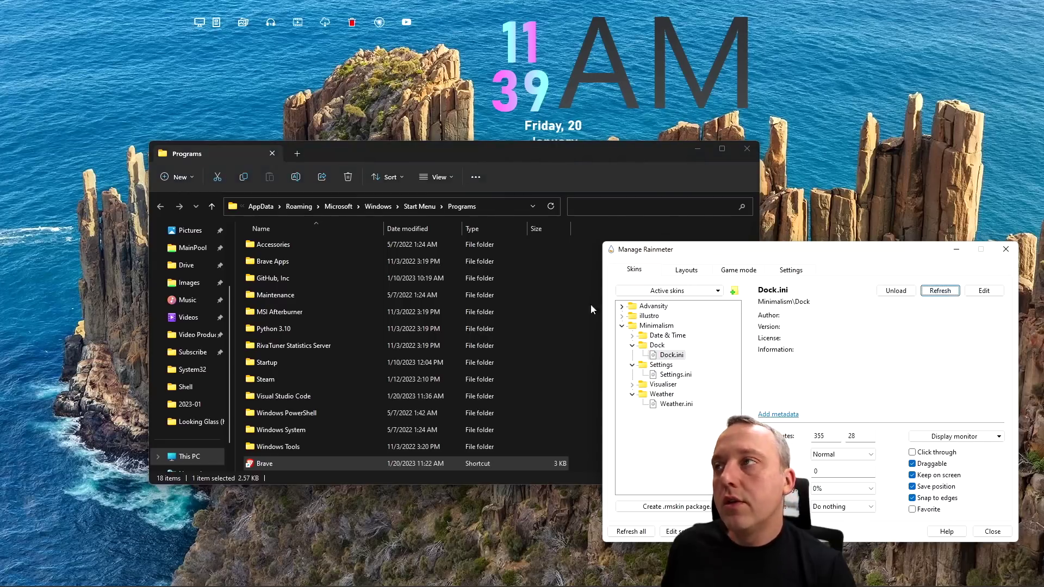
- Test the dock's Brave and Recycle Bin icons, then start emptying the 2 binned items
click(380, 23)
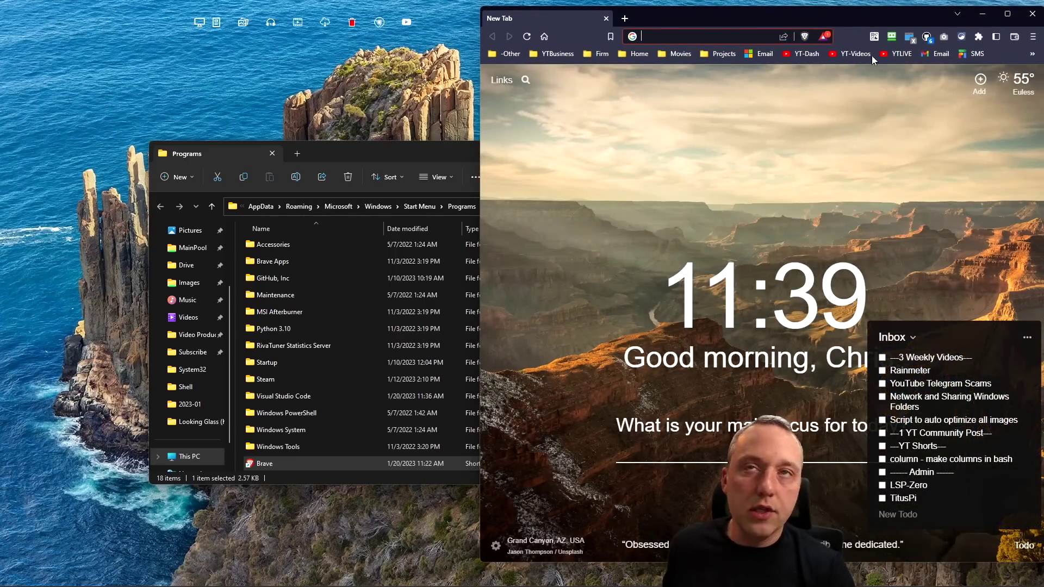
click(1034, 11)
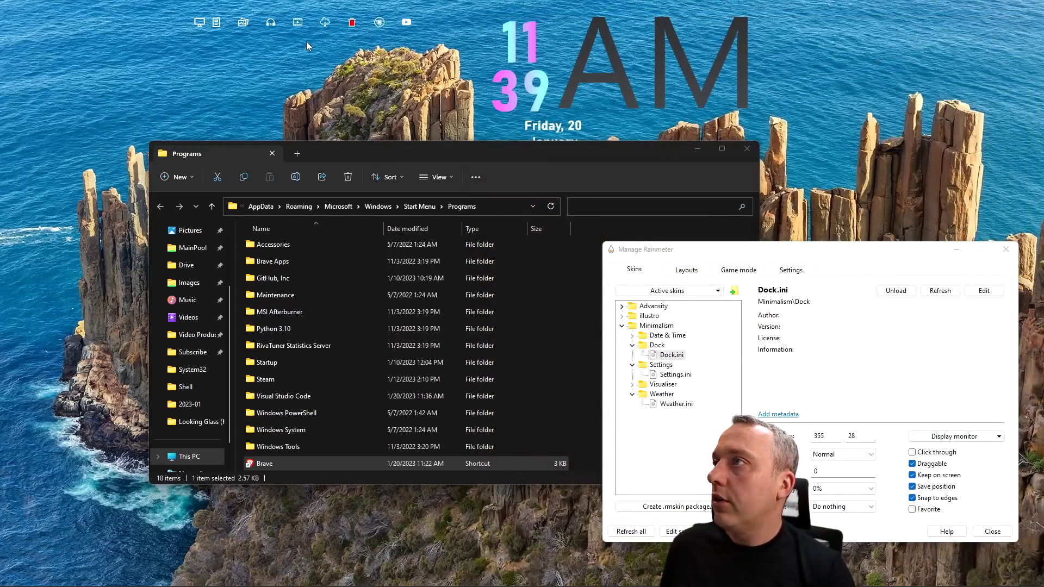
click(352, 27)
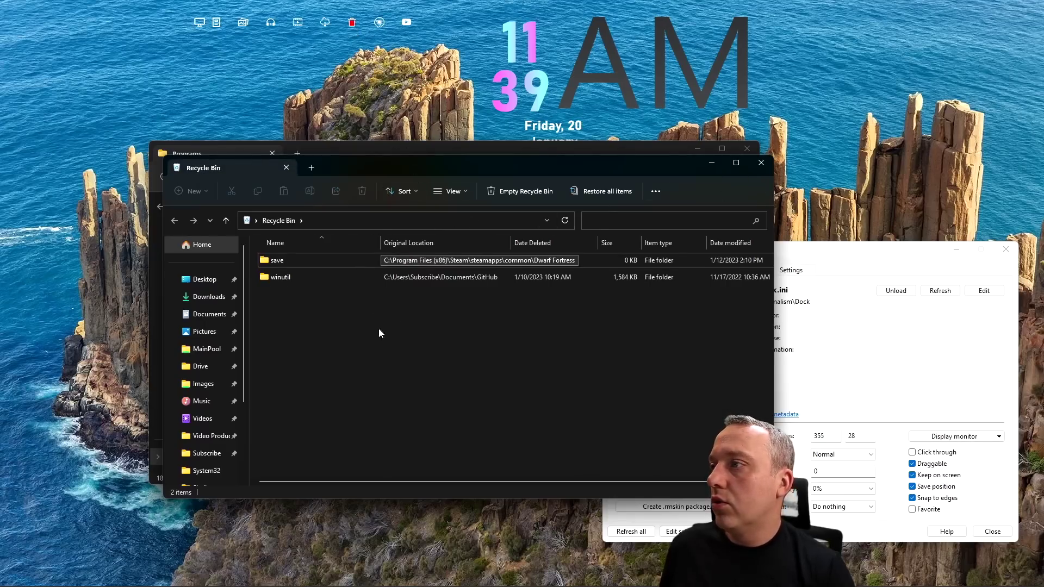
click(758, 160)
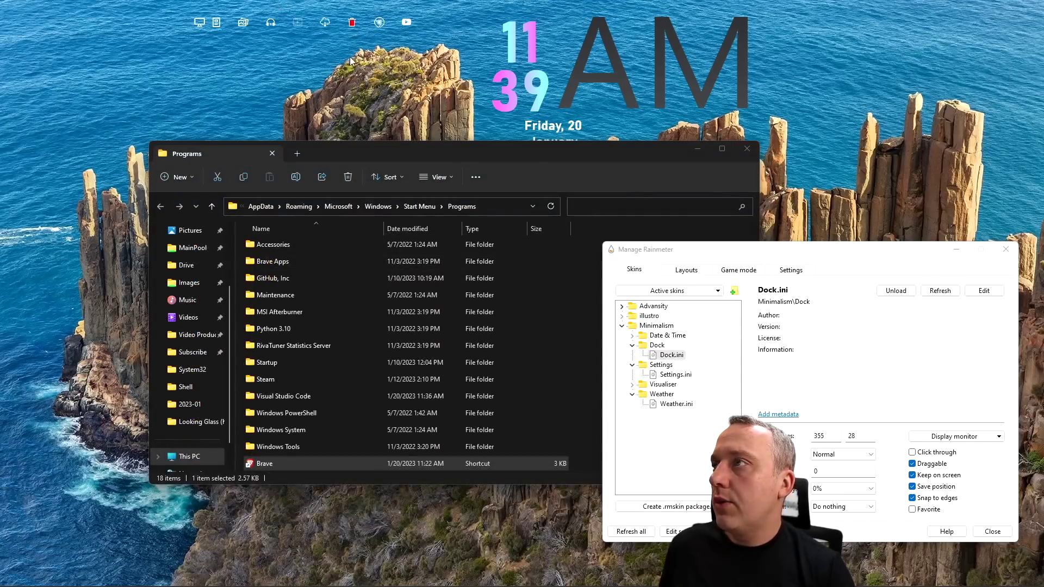
right_click(352, 25)
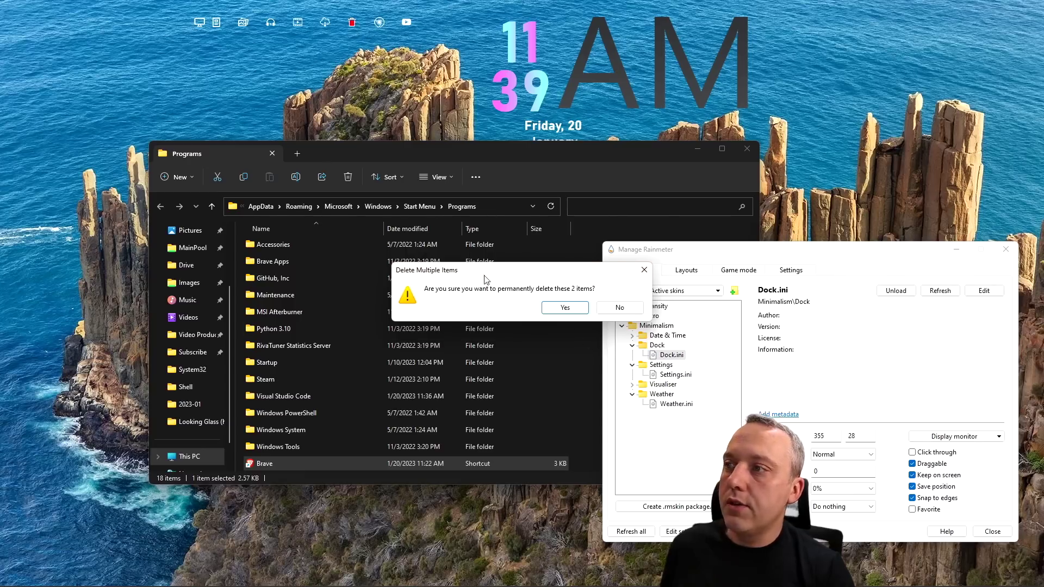
- Empty the two binned items, then highlight the EmptyBin bang on line 114 of Dock.ini
click(564, 308)
mouse_move(163, 585)
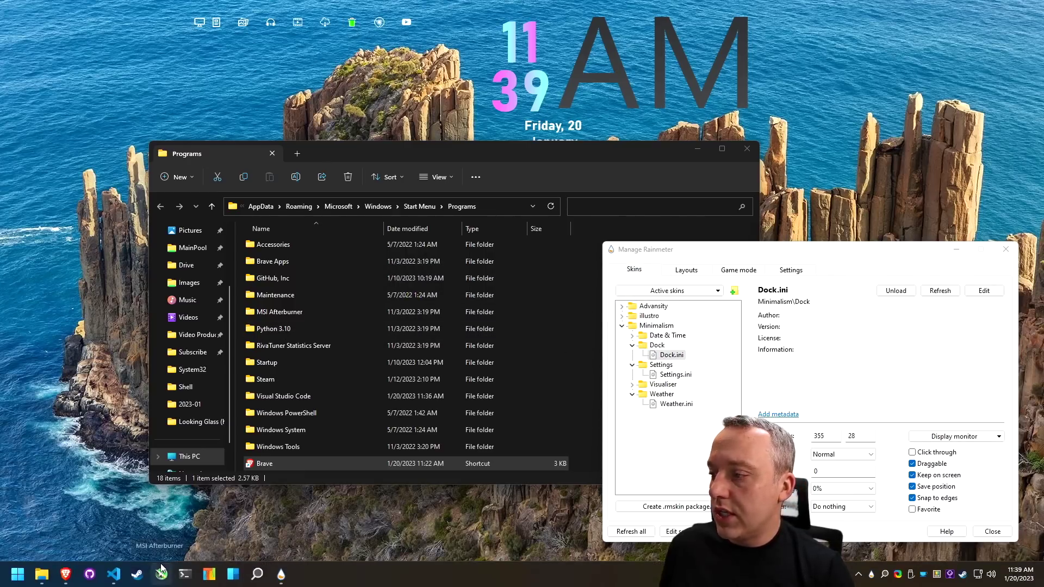
mouse_move(113, 574)
click(115, 514)
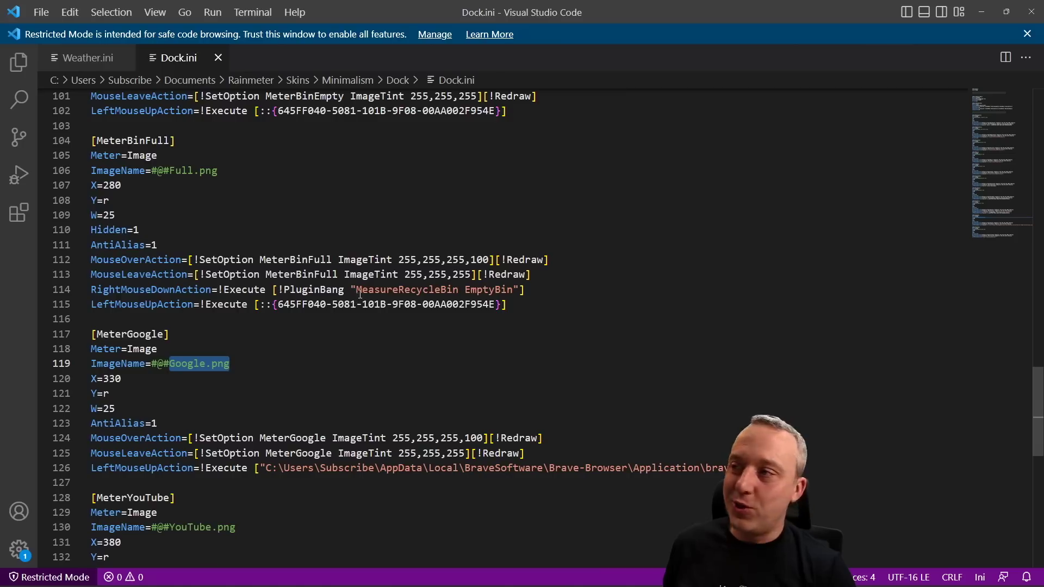
drag(356, 290, 508, 291)
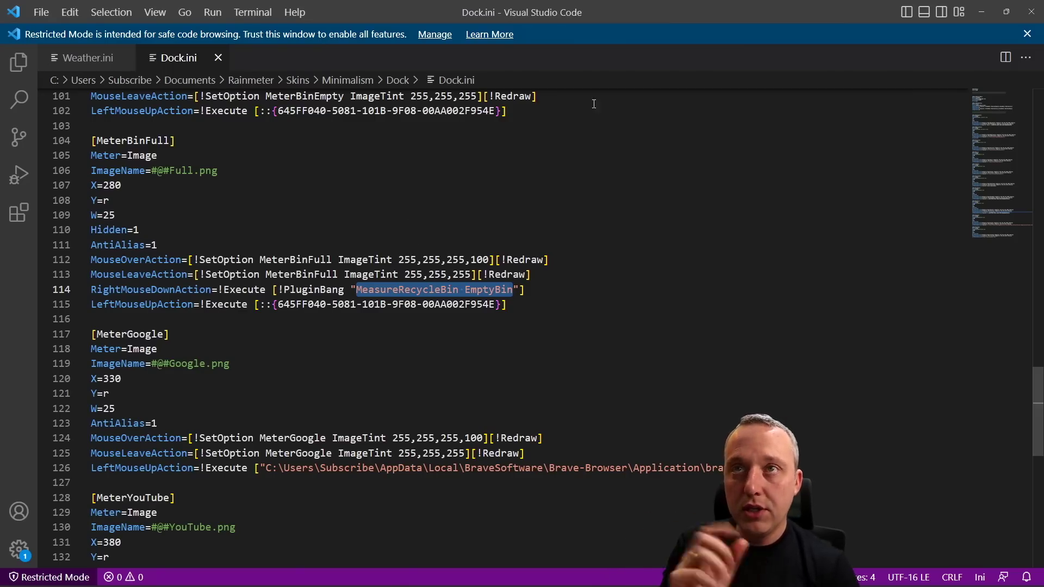
- Minimize VS Code, try the dock's first icon, then close the Start menu and Programs window
click(983, 12)
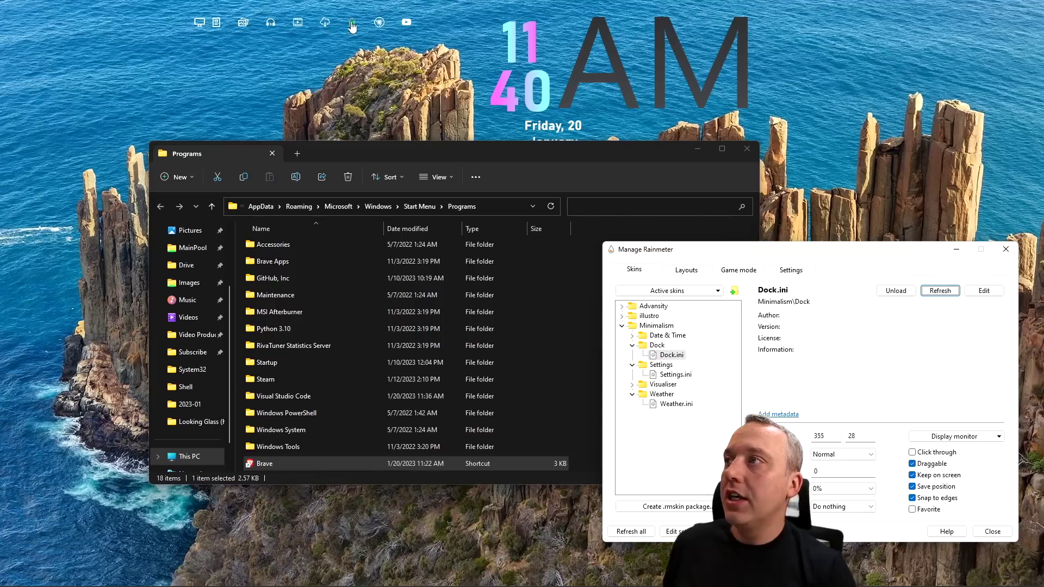
click(204, 24)
click(135, 125)
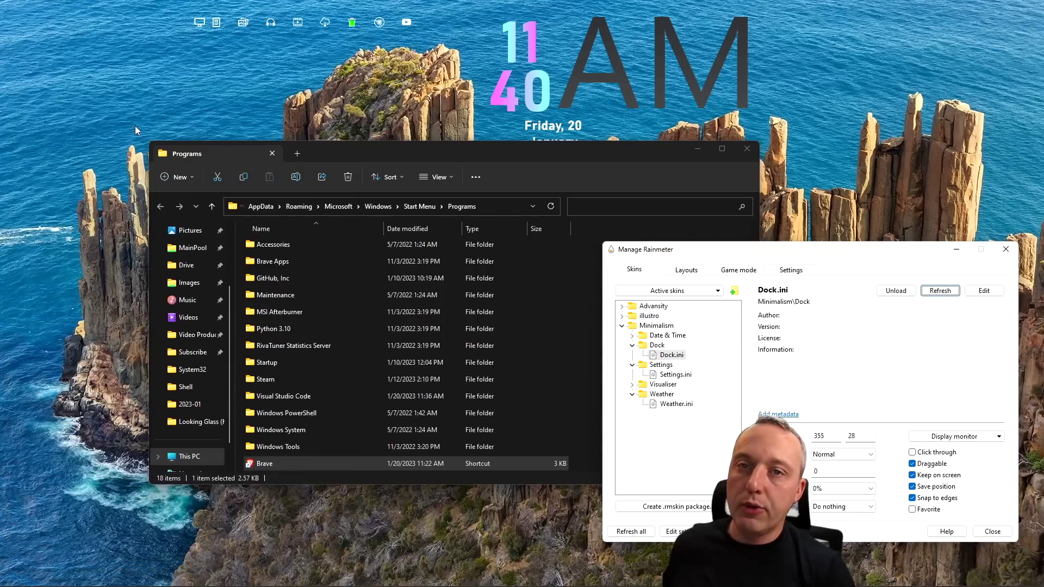
click(747, 149)
- Load the Advansity settings panel at top centre and set the dock to 18 icons
click(1006, 250)
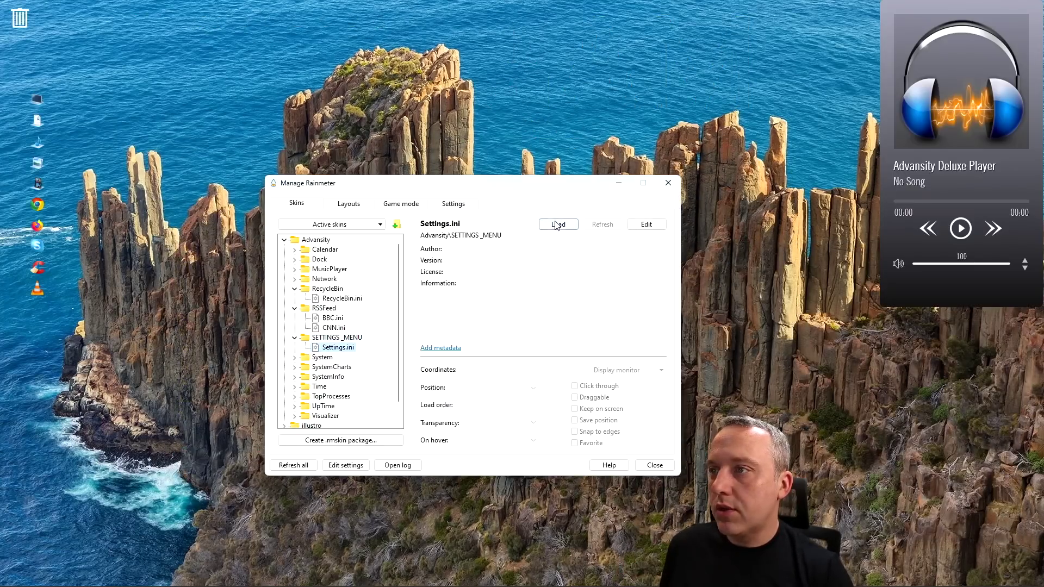
click(557, 224)
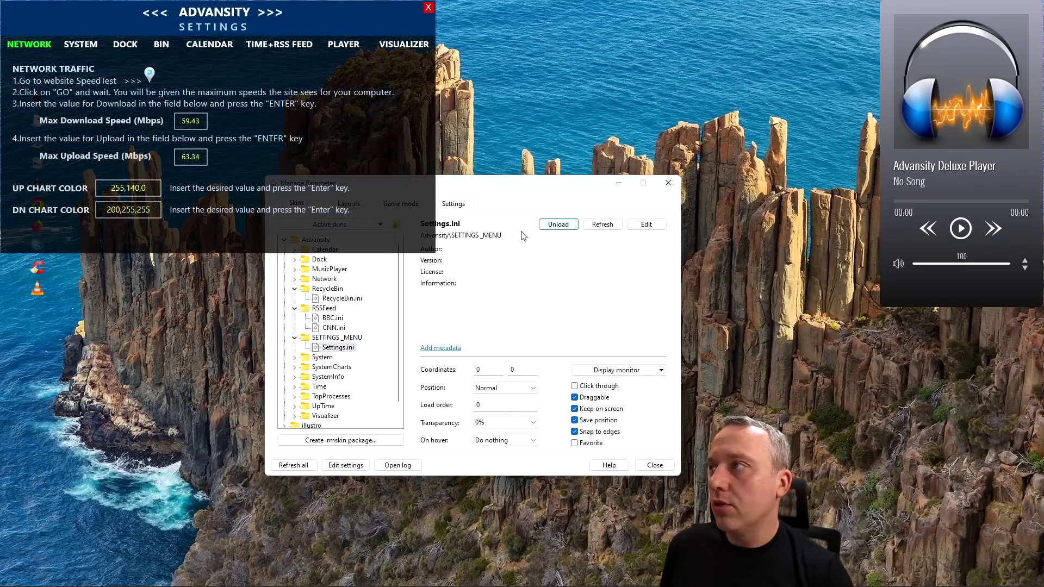
drag(300, 14, 575, 32)
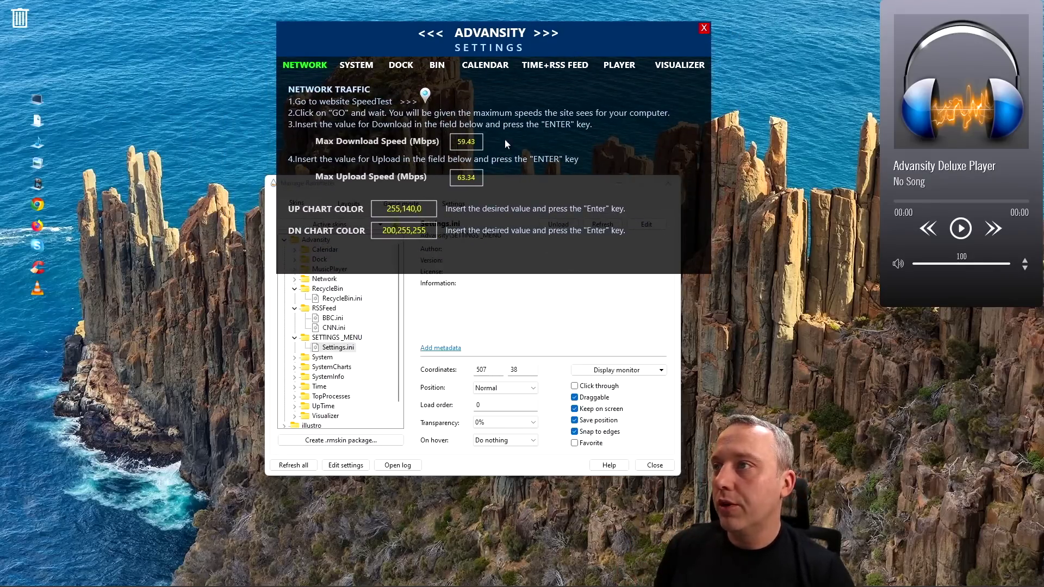
click(401, 65)
click(579, 90)
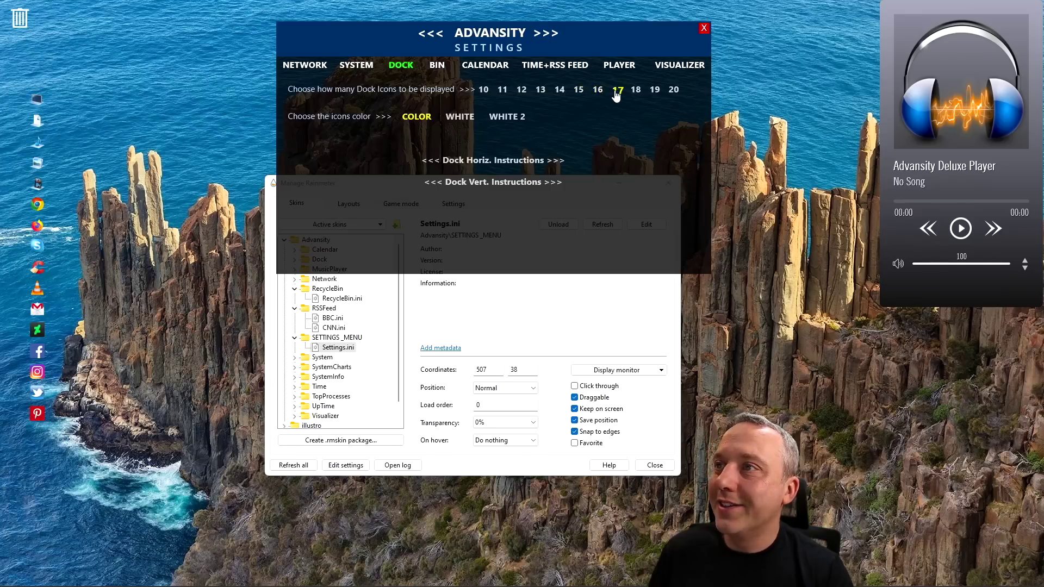
click(636, 91)
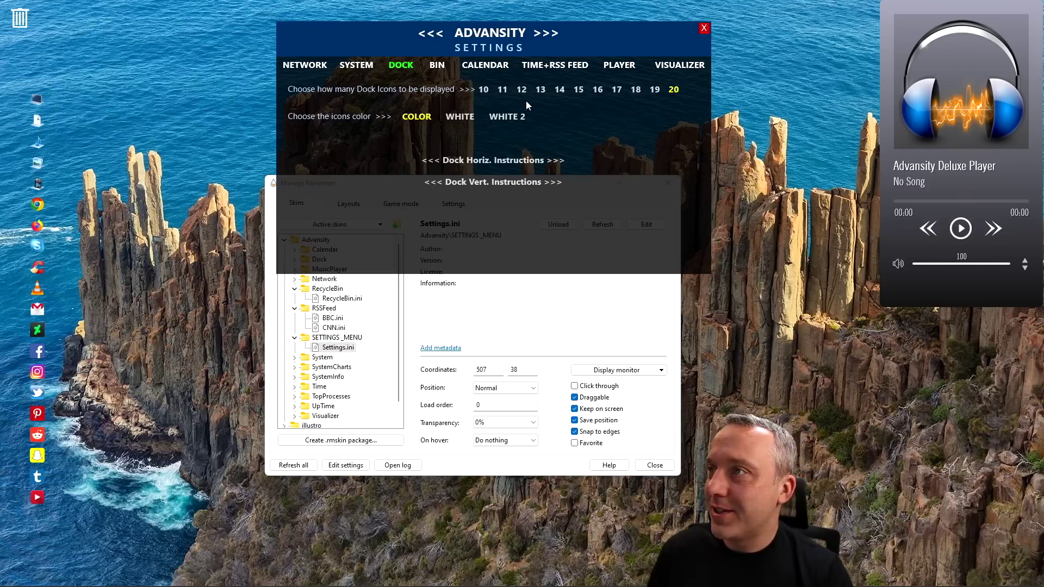
- Choose Spotify+YouTube as the Advansity player source and close the settings panel
click(619, 65)
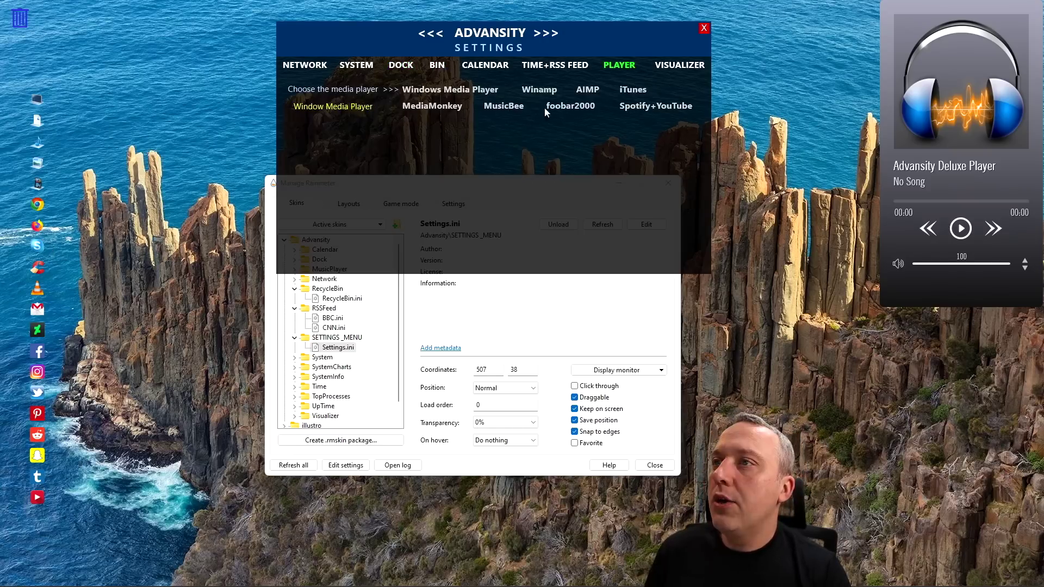
click(643, 109)
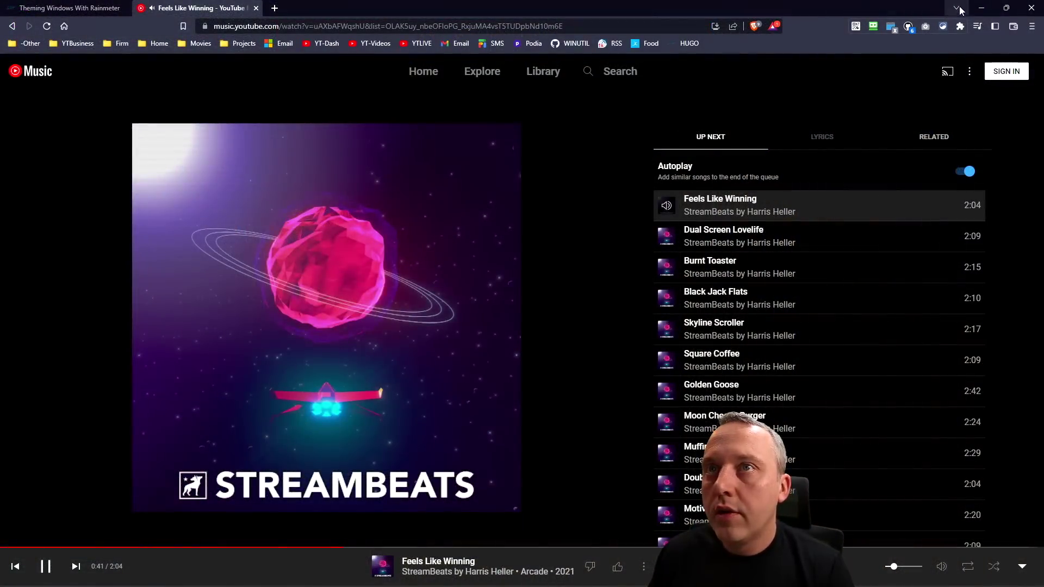
click(982, 7)
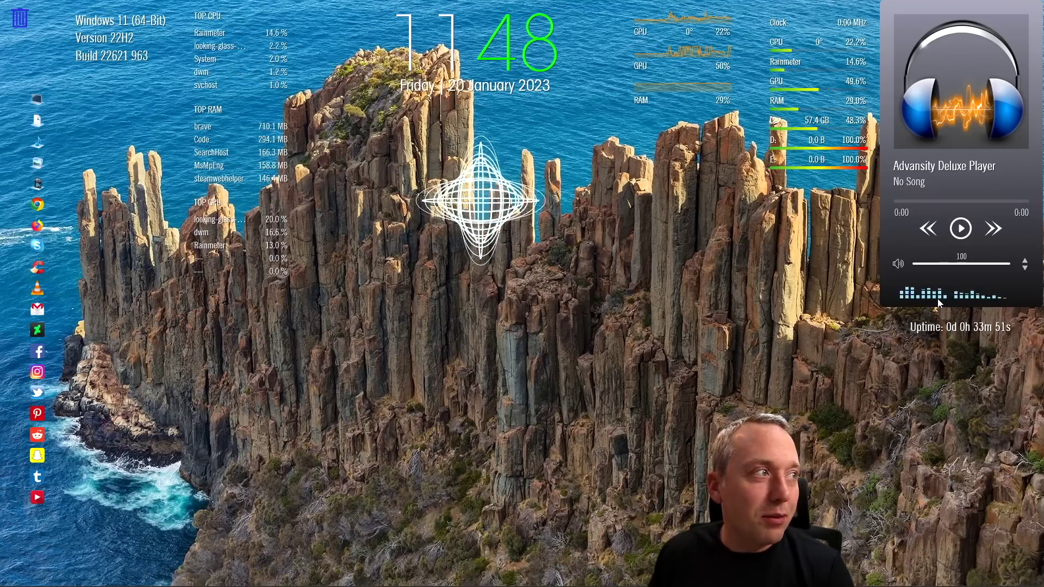
- Unload the Advansity DeluxeVis.ini visualizer through Manage skin
right_click(470, 200)
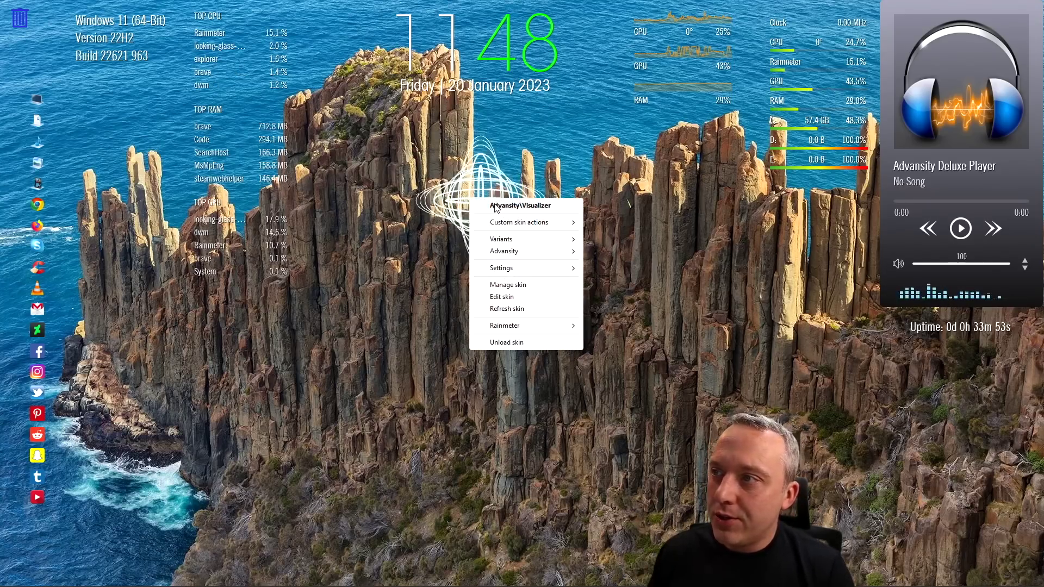
mouse_move(544, 224)
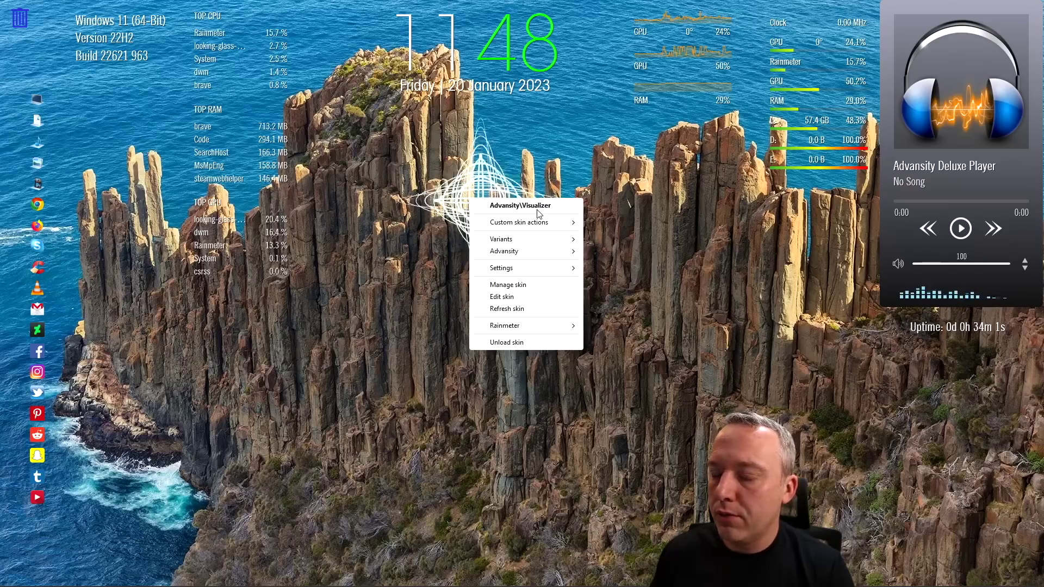
click(538, 211)
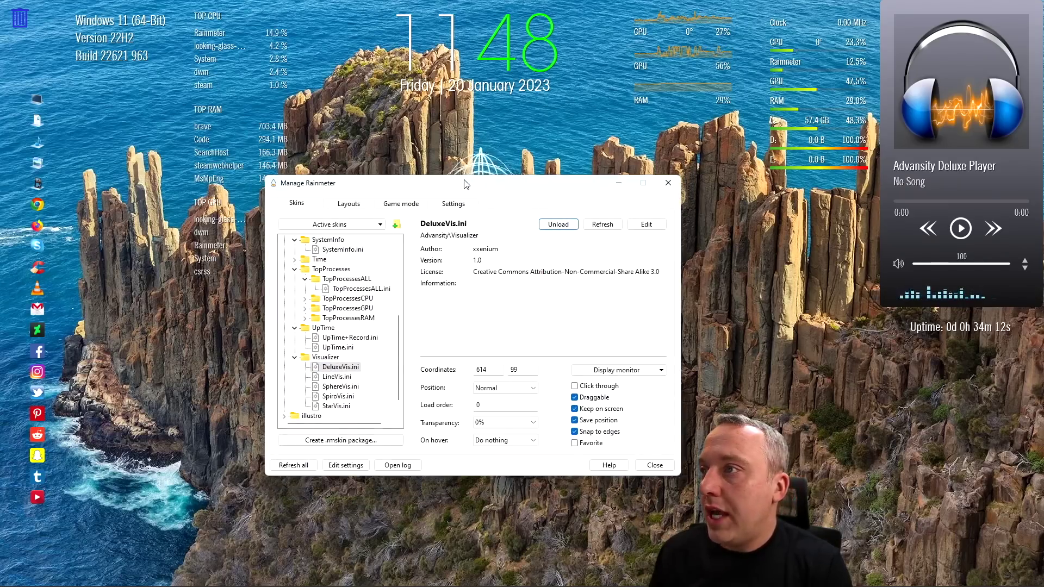
drag(466, 180, 499, 272)
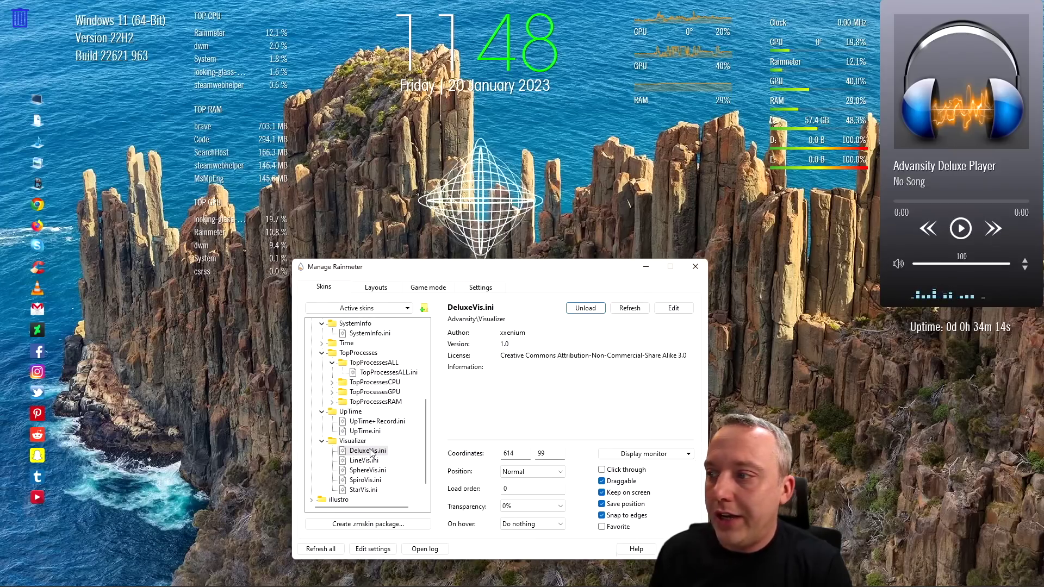
click(584, 308)
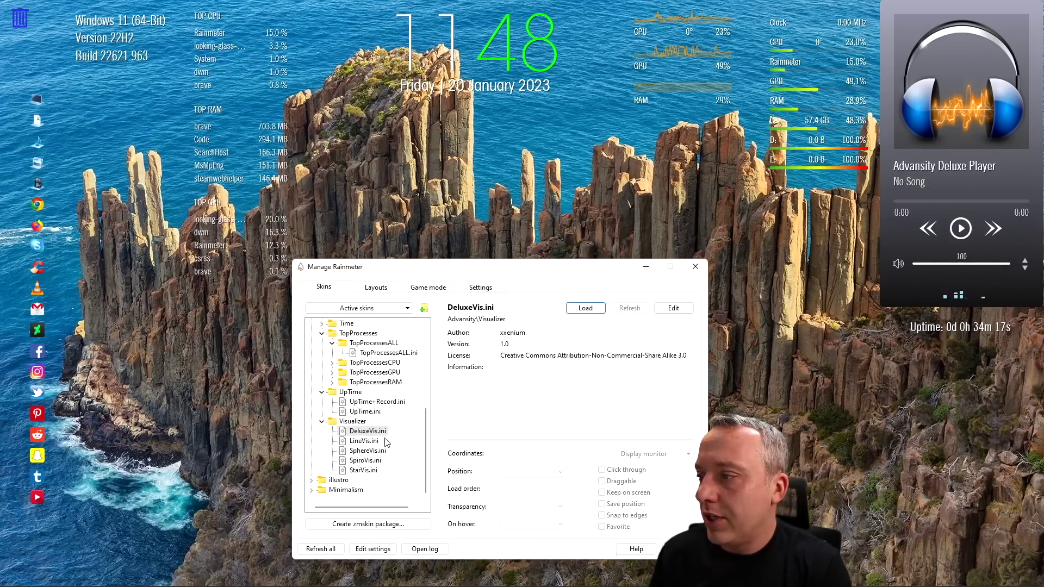
- Load Minimalism's Visualiser\Visualiser.ini skin onto the desktop
click(312, 490)
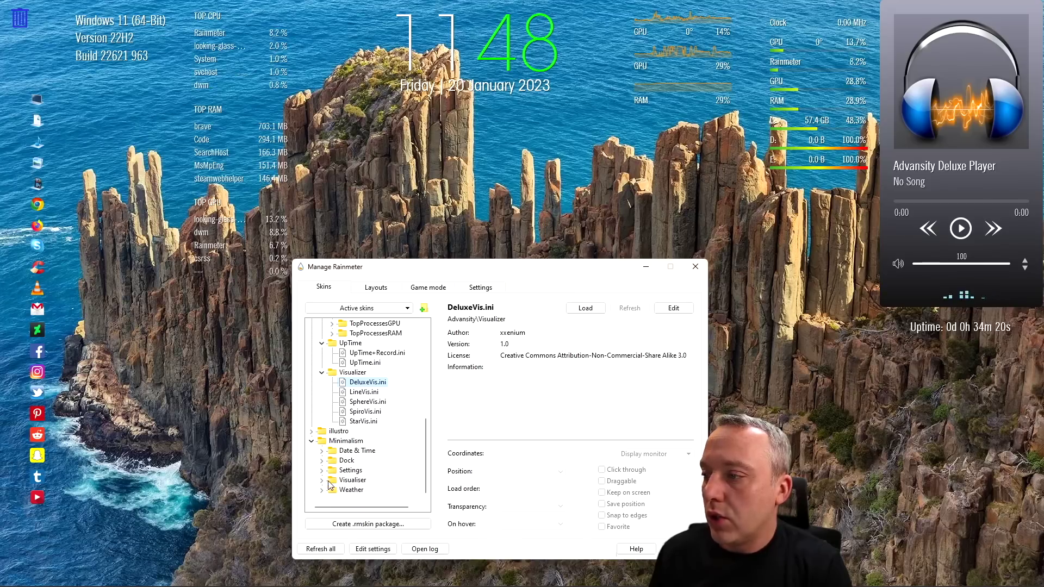
click(322, 481)
click(368, 490)
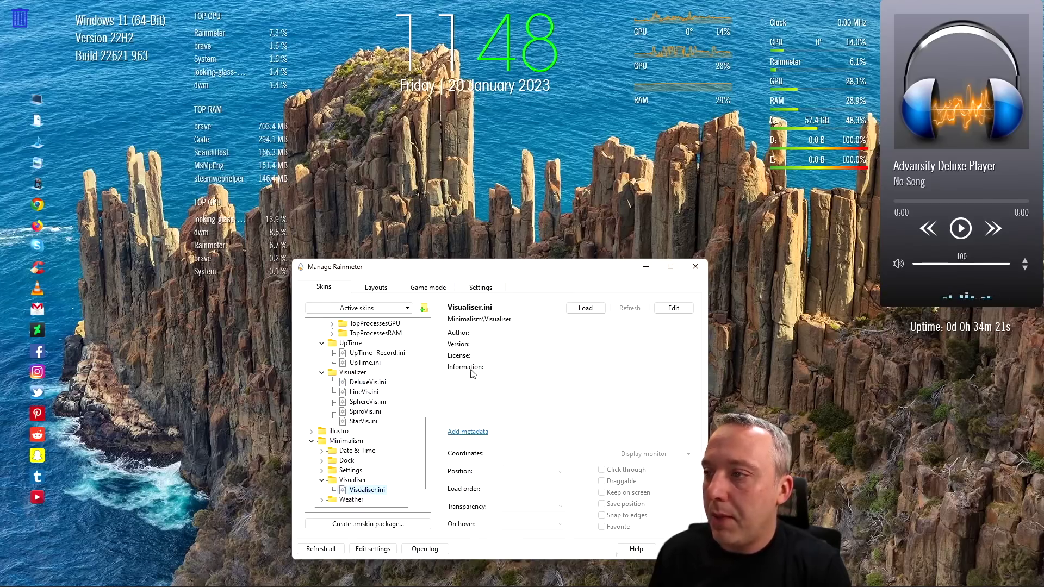
click(581, 309)
drag(547, 270, 904, 288)
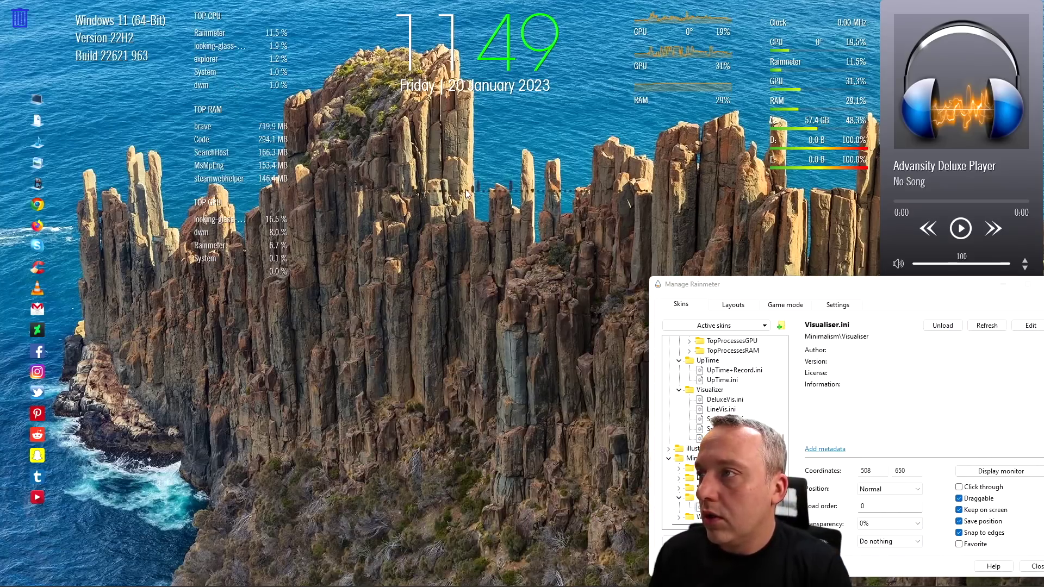
click(463, 143)
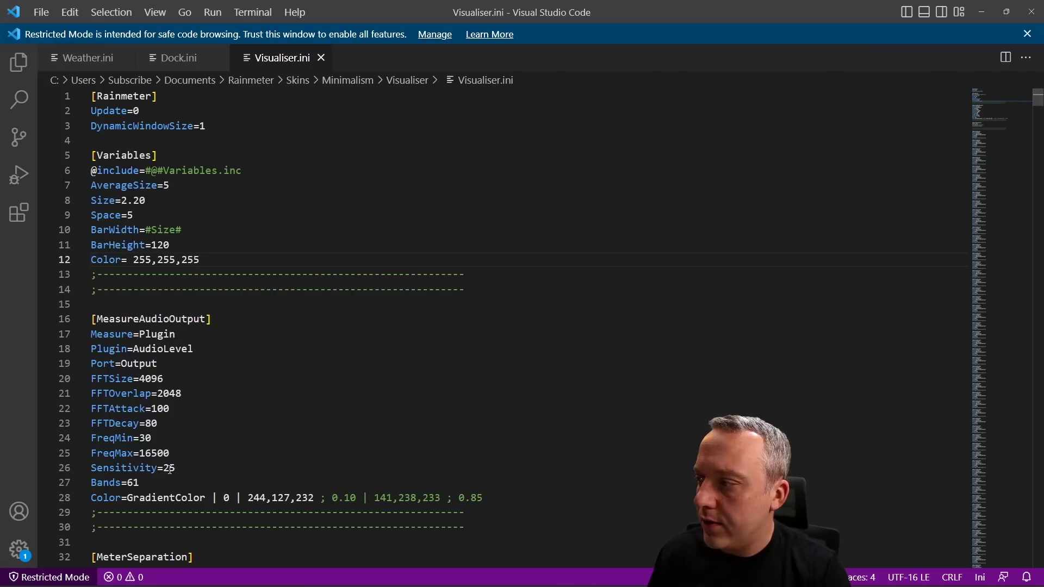
- Change line 26 of Visualiser.ini to Sensitivity=35 and minimize VS Code
key(BackSpace)
text(3)
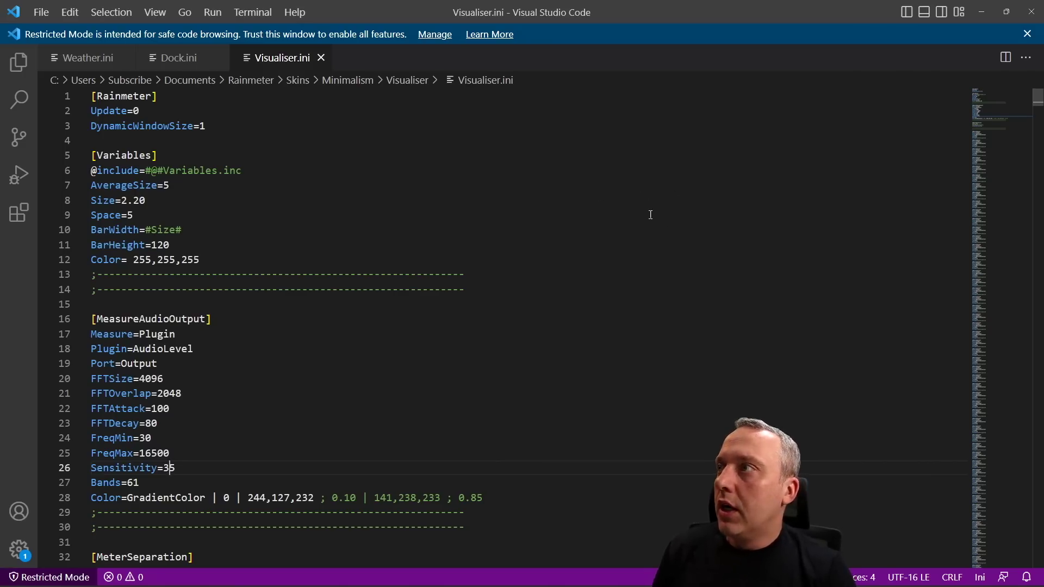
click(982, 12)
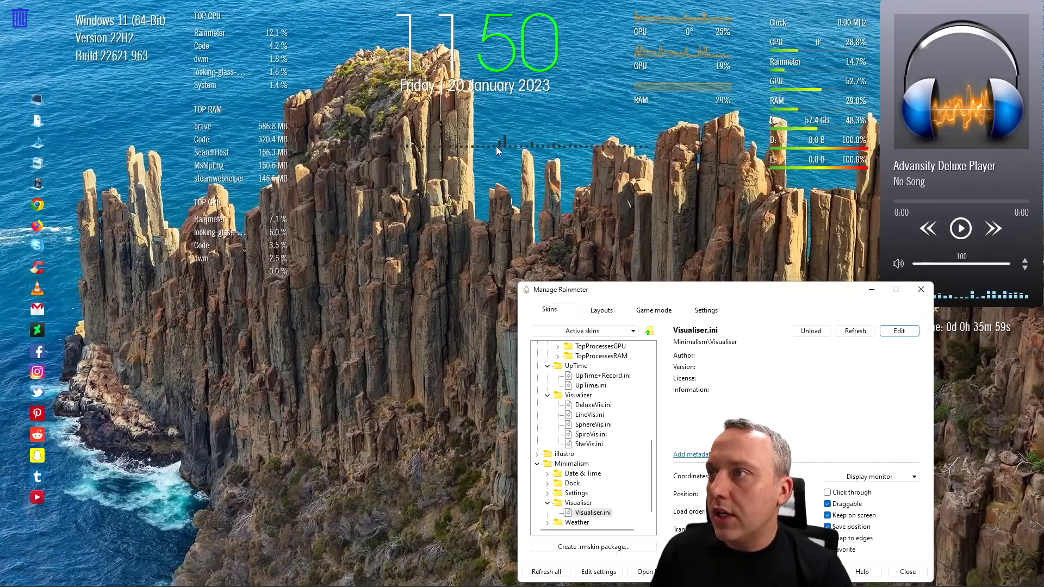
- Refresh the visualiser to apply Sensitivity 35, then open and close the Recycle Bin
click(864, 333)
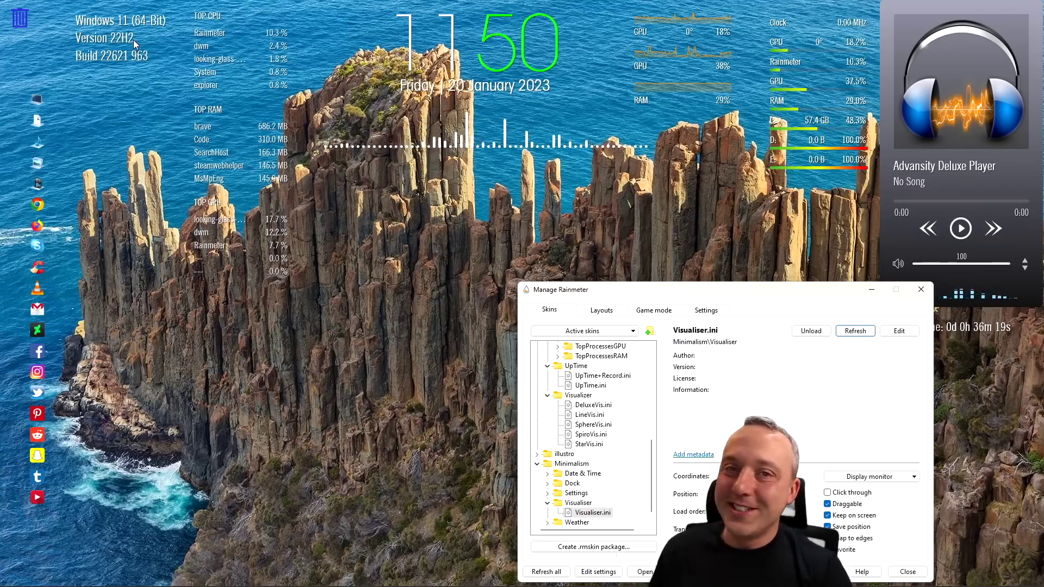
double_click(21, 20)
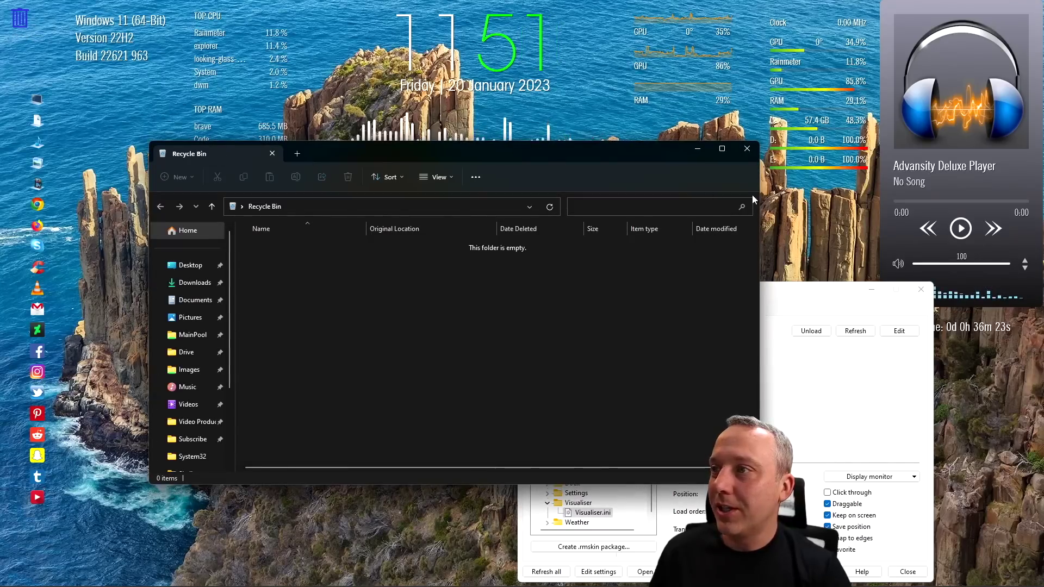
click(748, 149)
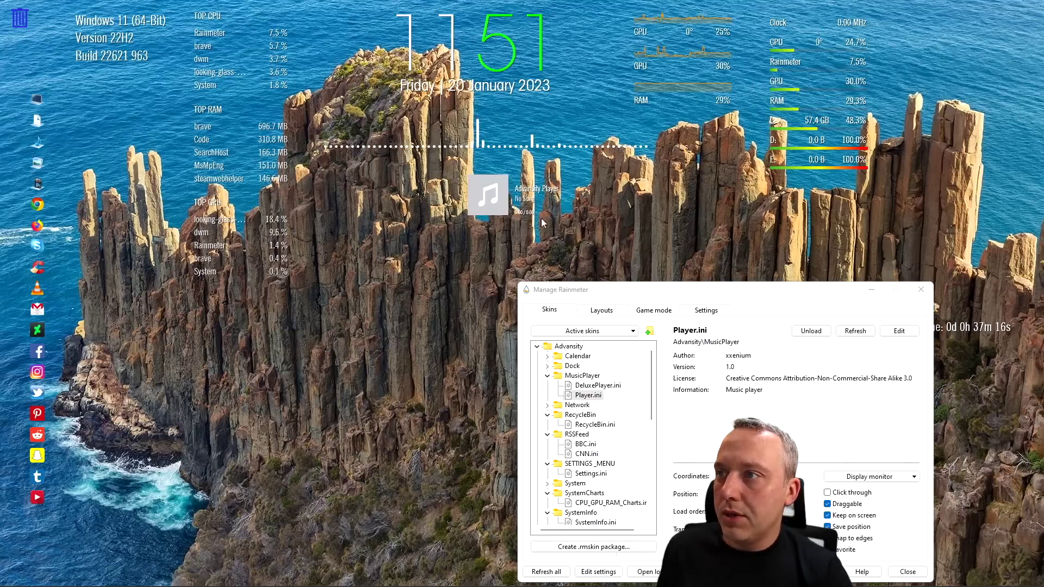
- Look through Advansity Player.ini in VS Code, then unload the compact Player skin
click(597, 398)
click(899, 330)
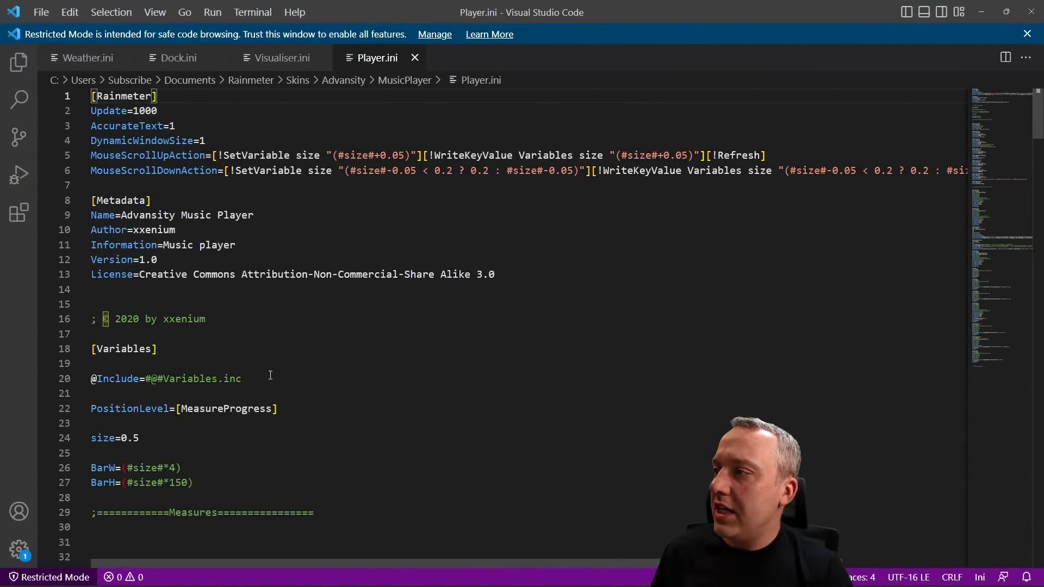
scroll(268, 373, down, 4)
scroll(298, 382, down, 7)
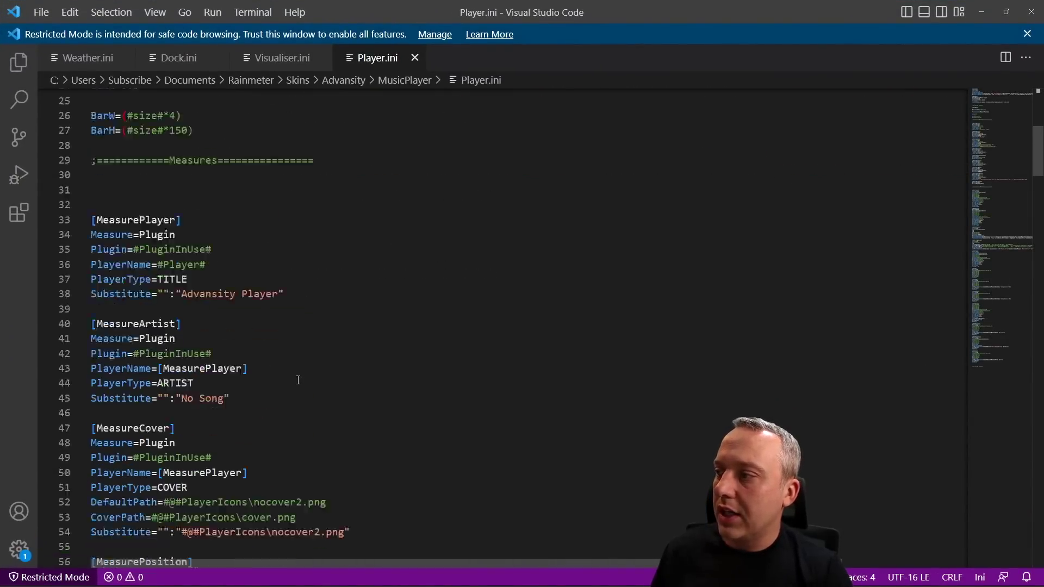
scroll(306, 365, up, 8)
scroll(307, 365, up, 2)
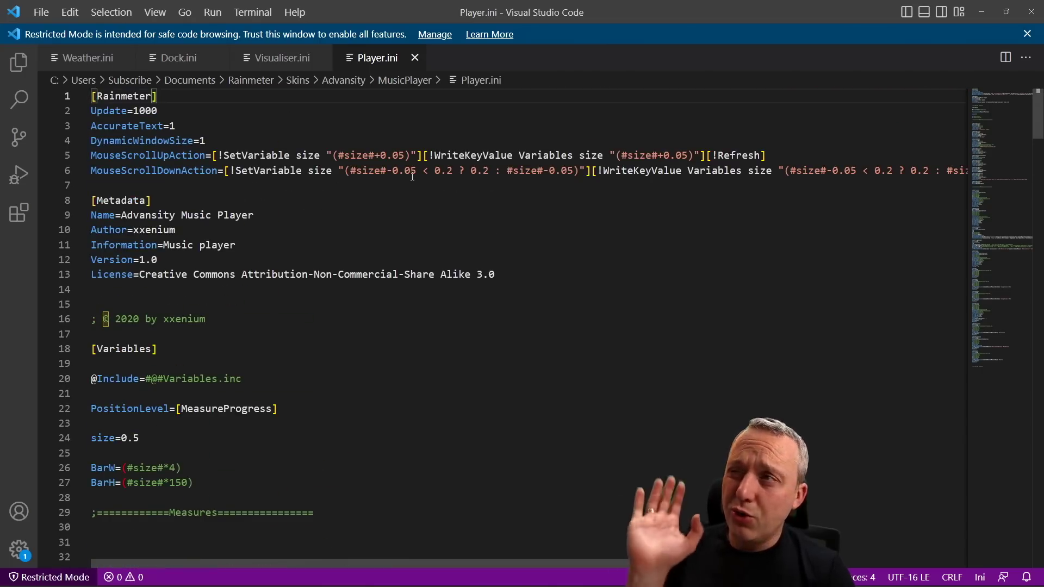
click(987, 12)
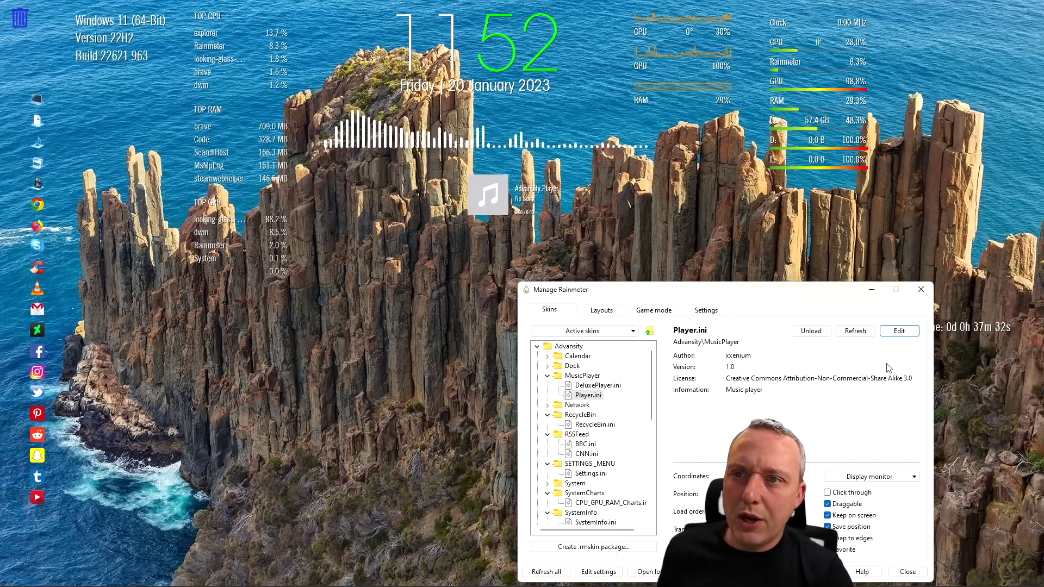
click(811, 330)
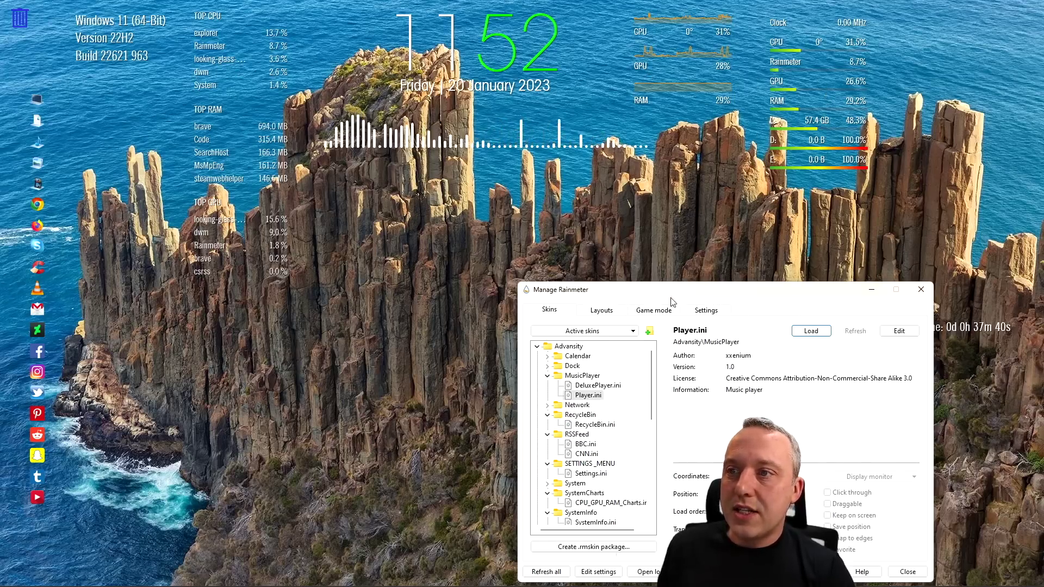
- Centre the skin manager, move the Uptime widget beside the graphs, and browse its menus unchanged
drag(669, 302, 472, 203)
drag(974, 339, 698, 127)
right_click(699, 127)
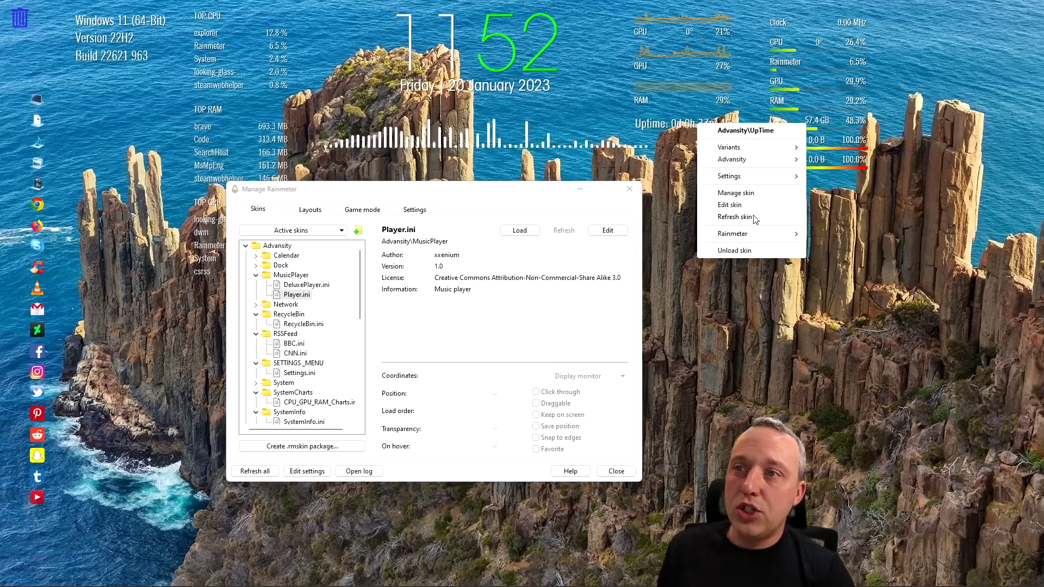
mouse_move(751, 239)
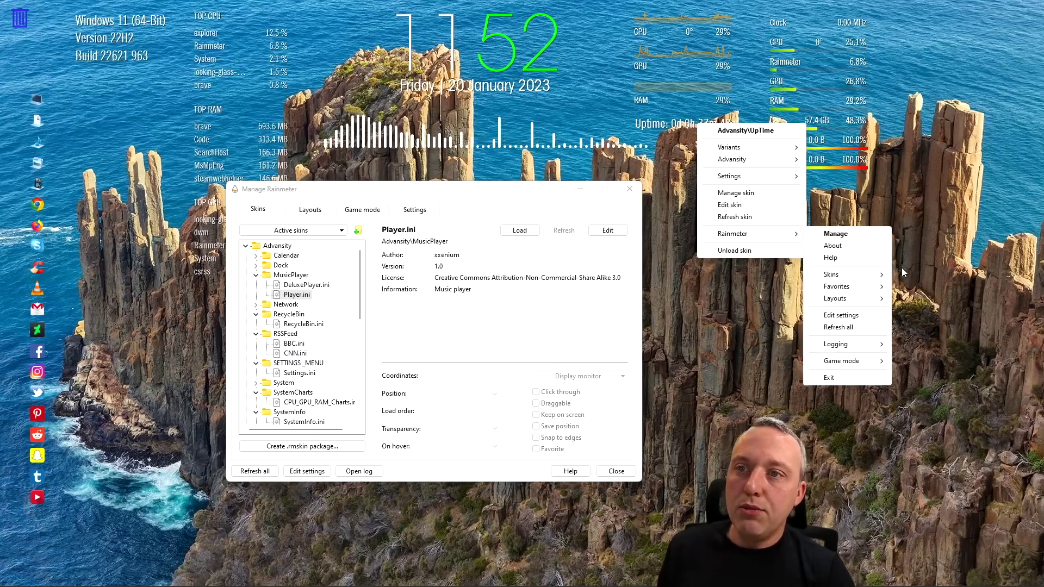
mouse_move(857, 303)
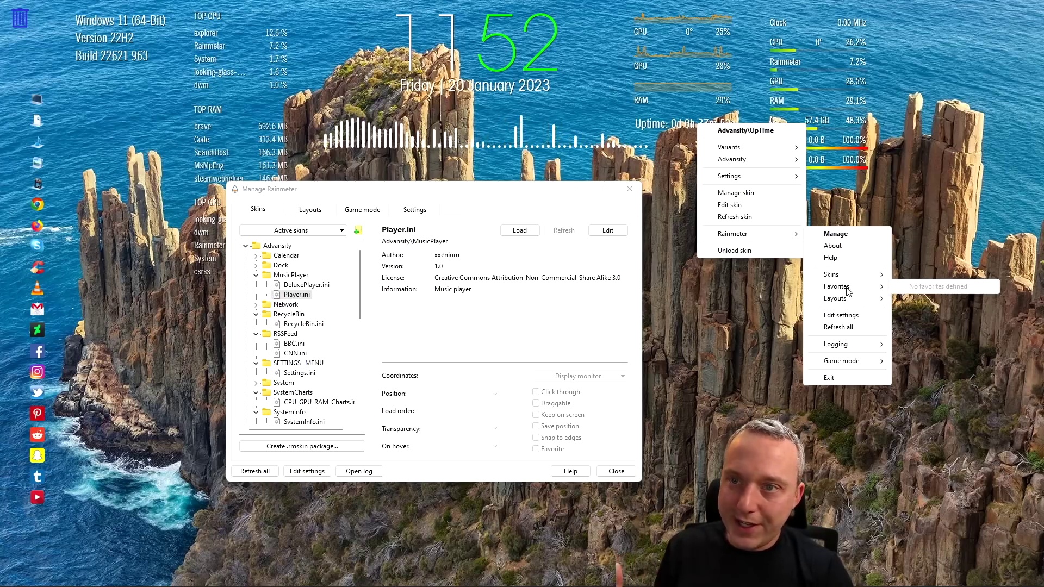
mouse_move(863, 363)
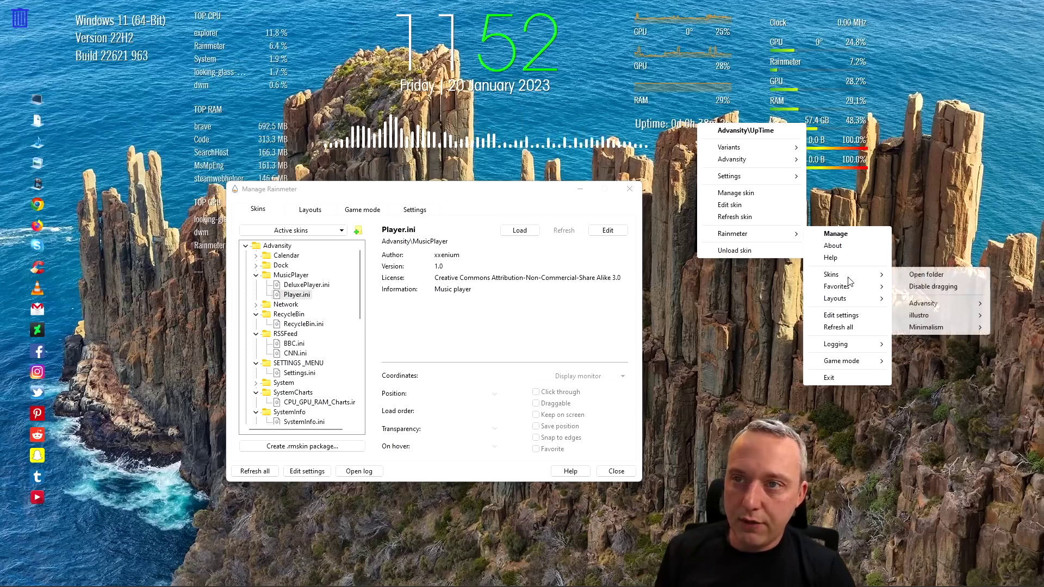
mouse_move(748, 178)
mouse_move(864, 177)
mouse_move(854, 197)
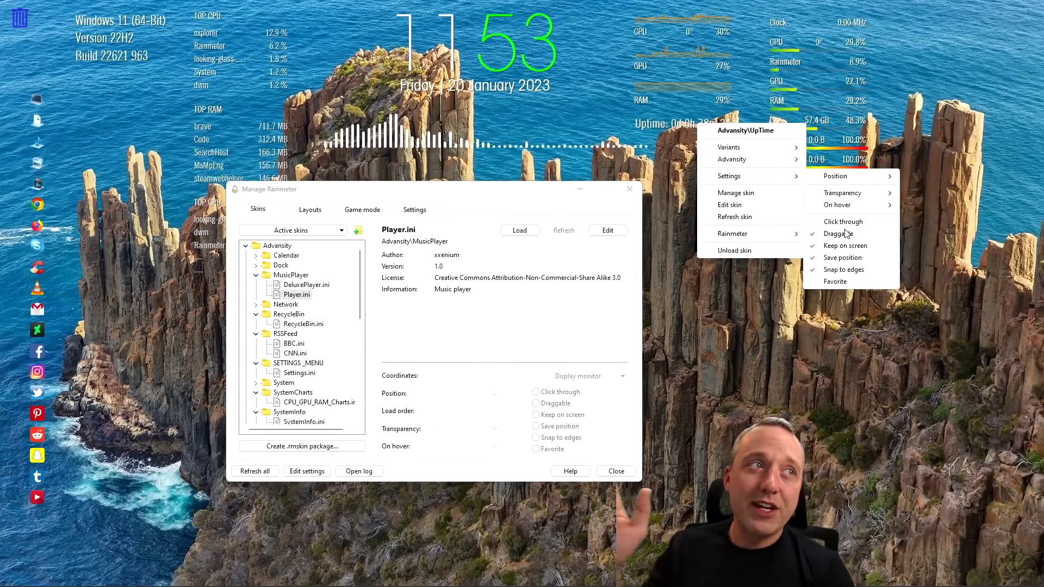
click(824, 345)
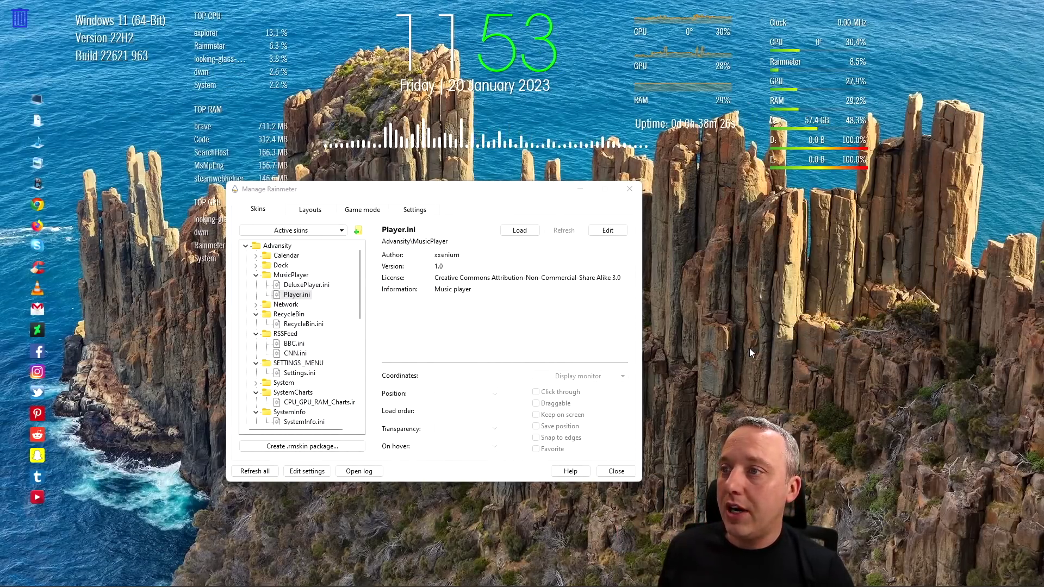